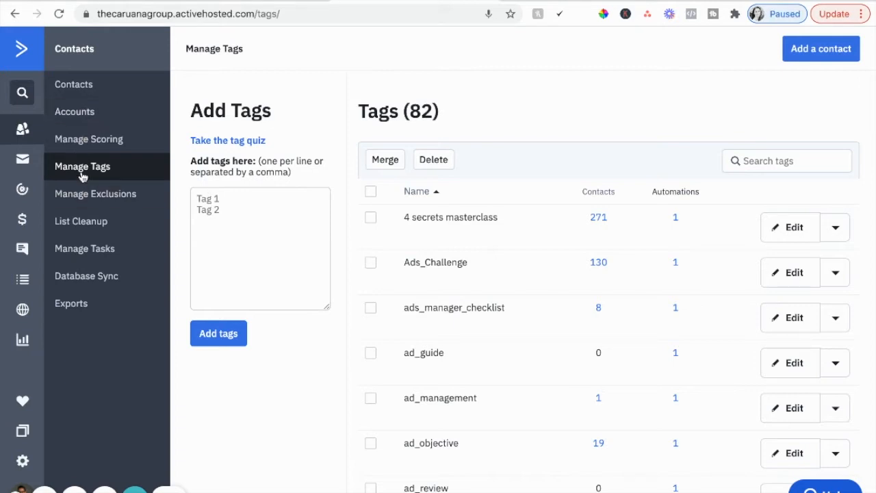
Step: Add a new tag named "t" to the ActiveCampaign tag list
left_click(221, 202)
type("test")
left_click(229, 333)
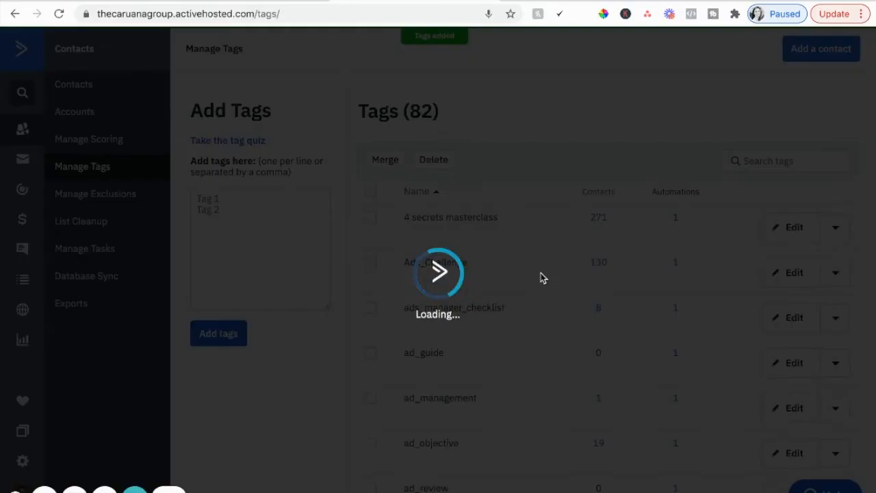
Step: Look through the existing tag names and highlight the ad_objective tag
scroll(458, 361, "down", 2)
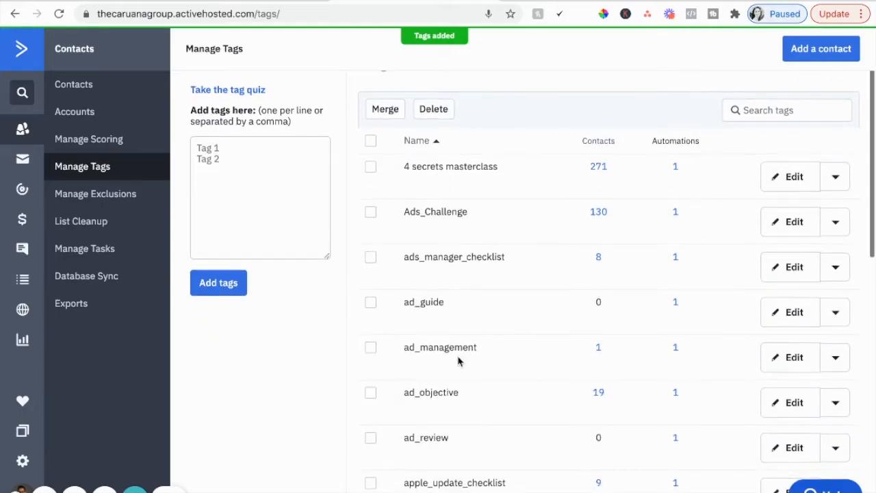
scroll(459, 360, "down", 2)
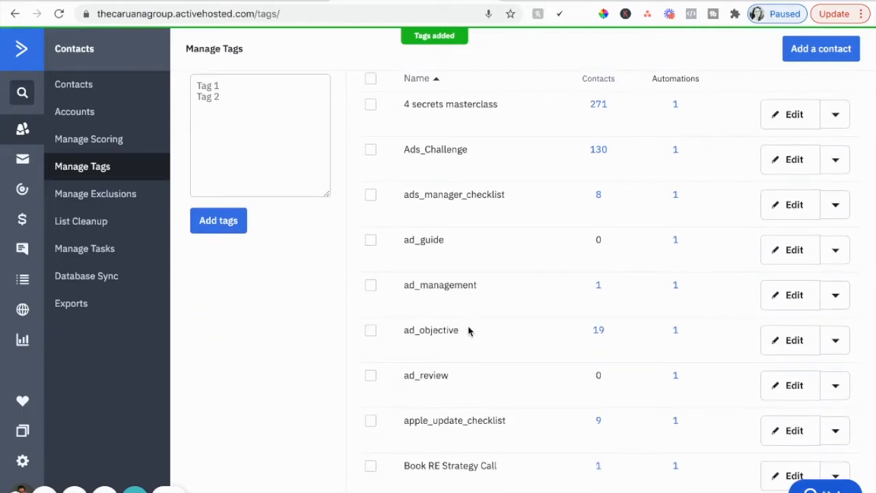
left_click_drag(470, 330, 405, 330)
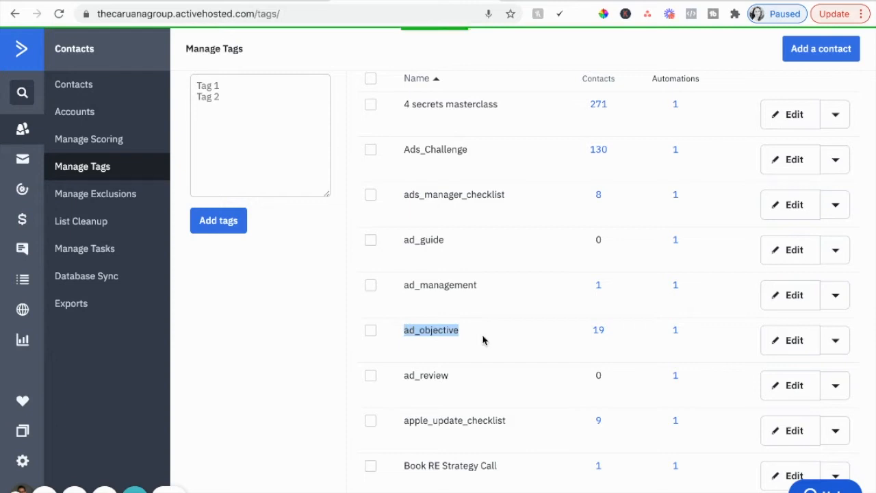
scroll(482, 340, "up", 3)
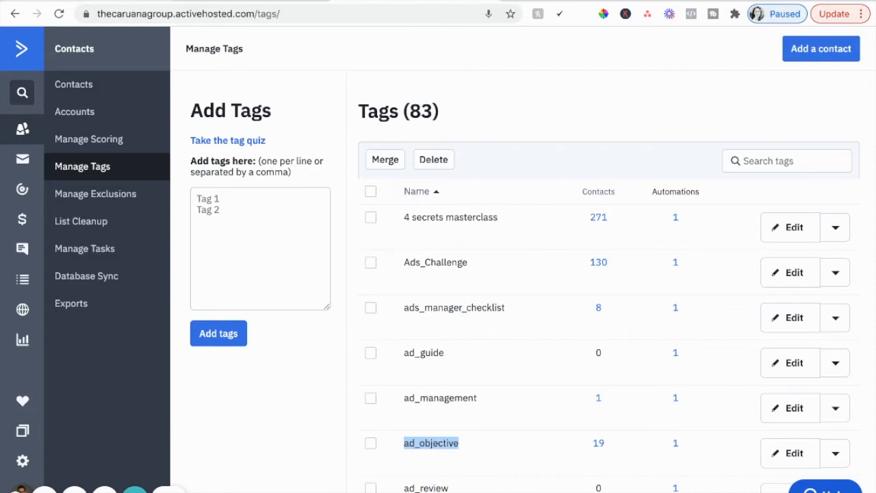
Step: Switch to Kajabi, open the Business Bundle Lead Magnet page for customization, and open its opt-in form block's settings
left_click(103, 1)
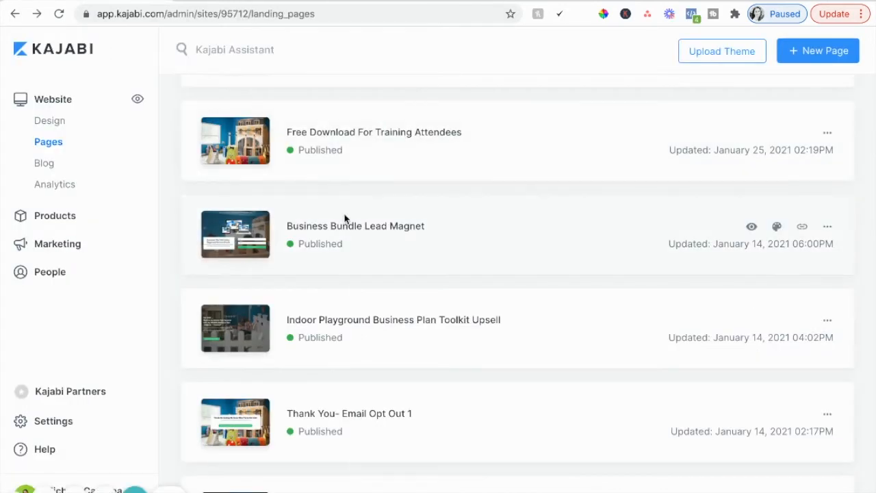
scroll(390, 316, "down", 1)
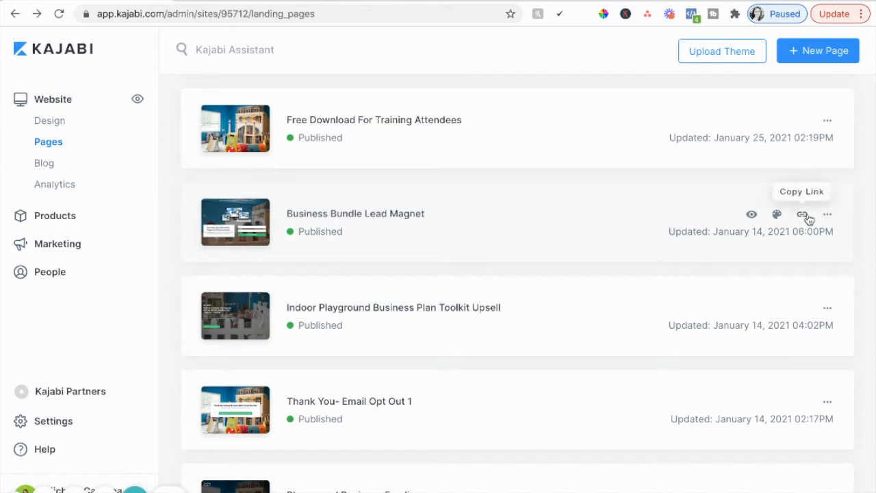
left_click(778, 215)
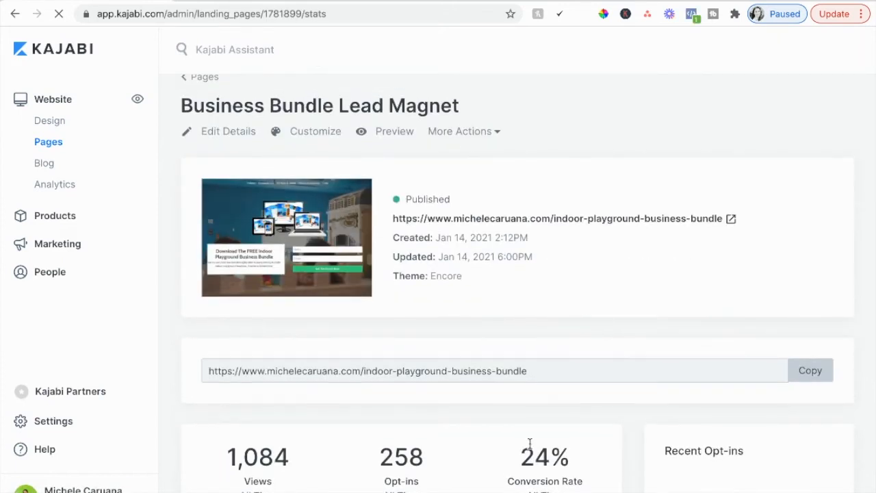
scroll(575, 264, "up", 1)
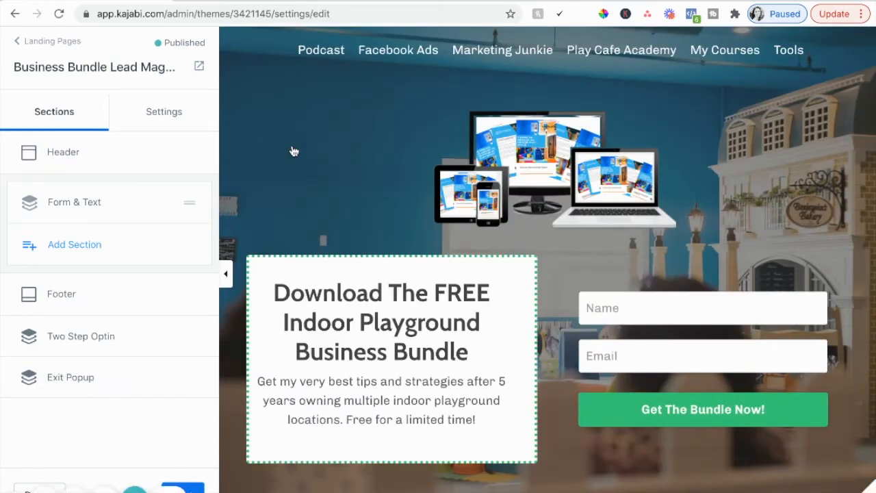
scroll(391, 336, "down", 2)
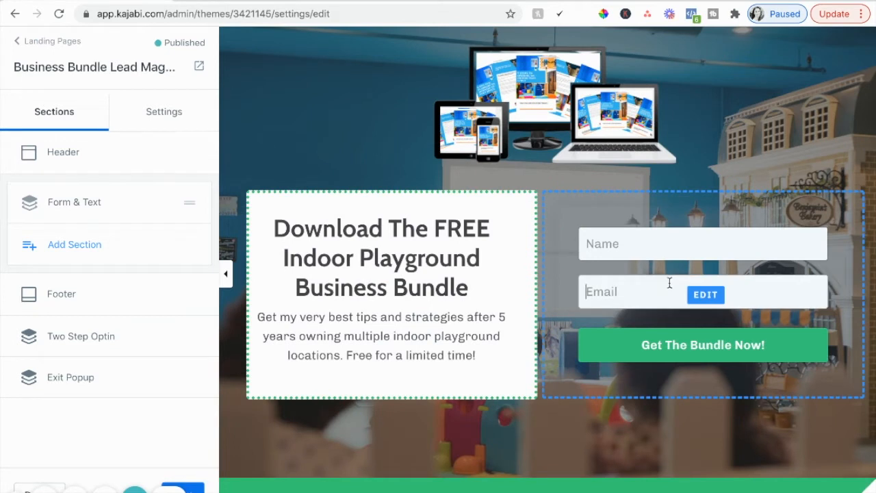
left_click(668, 284)
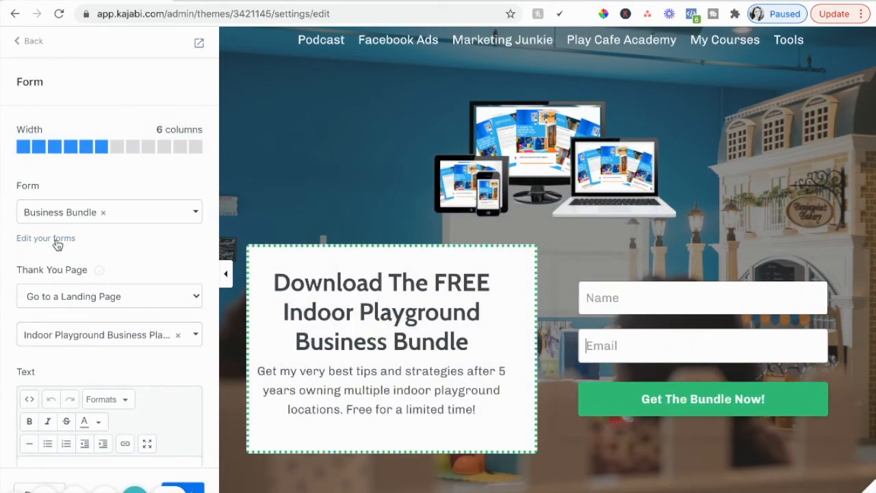
Step: Switch to the Business Bundle form's editing page and examine its title and form fields
left_click(255, 1)
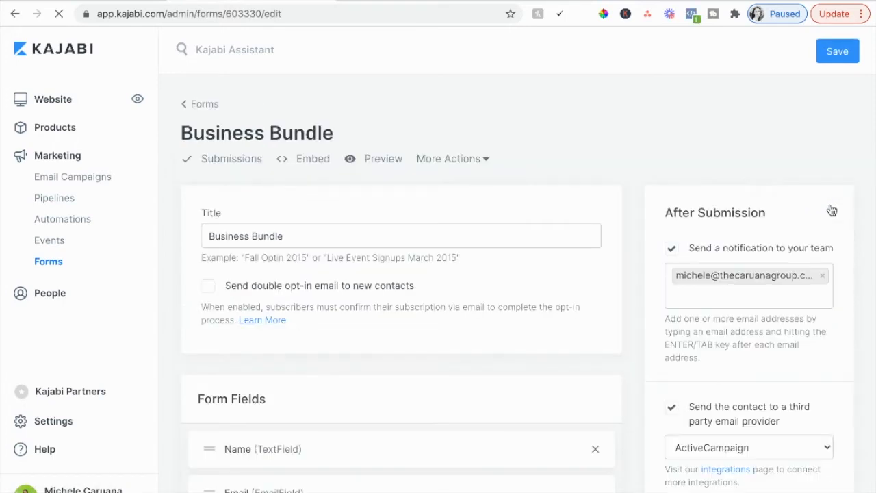
double_click(295, 241)
left_click(295, 241)
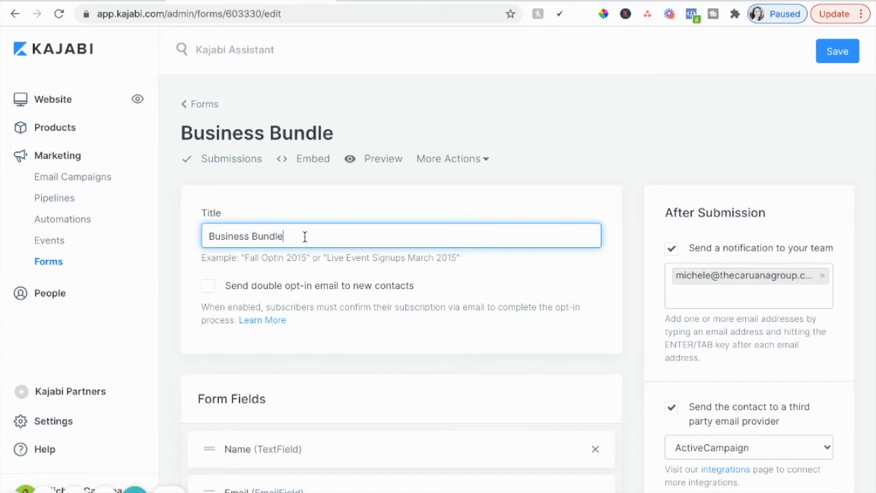
scroll(433, 354, "down", 1)
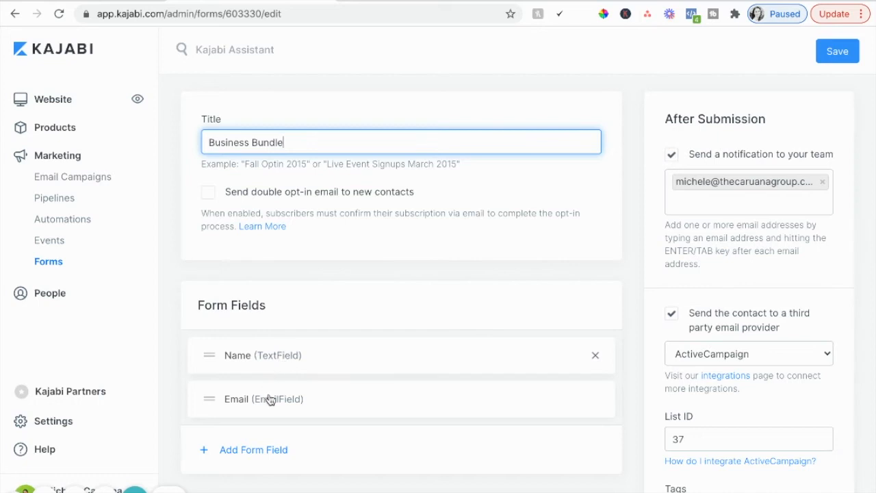
scroll(646, 397, "down", 1)
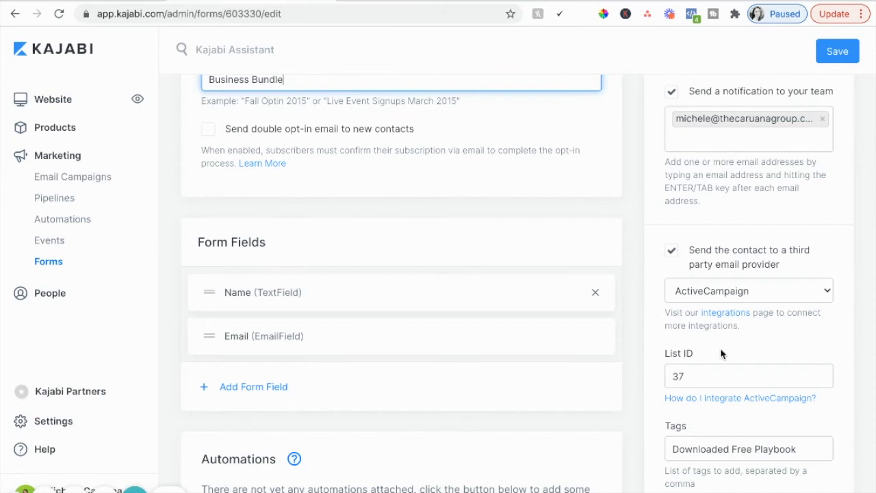
Step: Examine the form's ActiveCampaign List ID and highlight the wording of its Tags entry
scroll(720, 352, "down", 1)
left_click(693, 319)
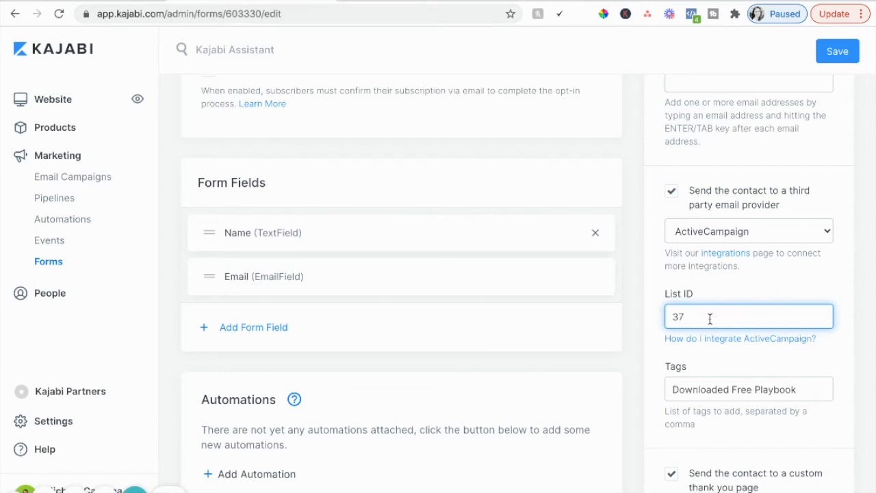
scroll(734, 311, "down", 1)
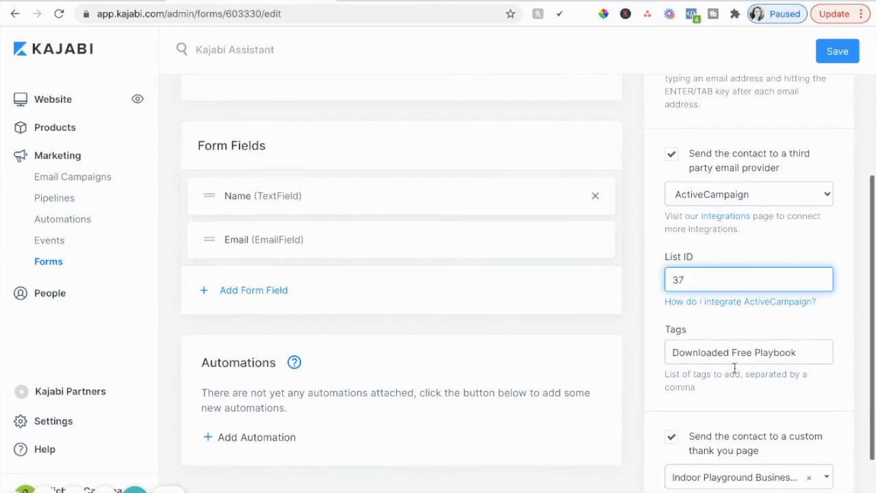
scroll(737, 370, "down", 1)
double_click(707, 307)
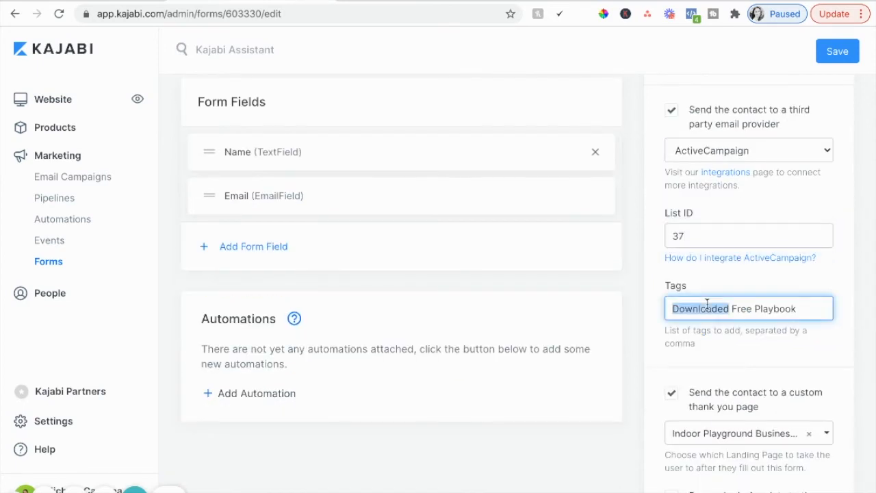
triple_click(738, 308)
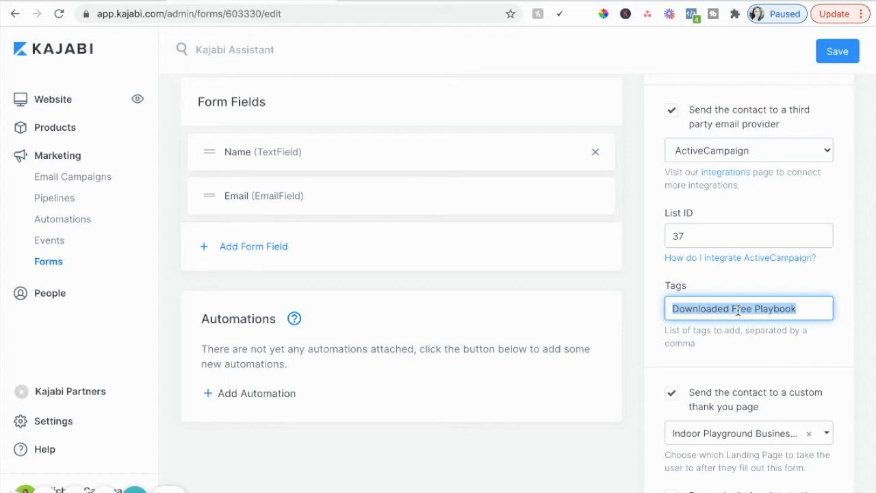
left_click(808, 313)
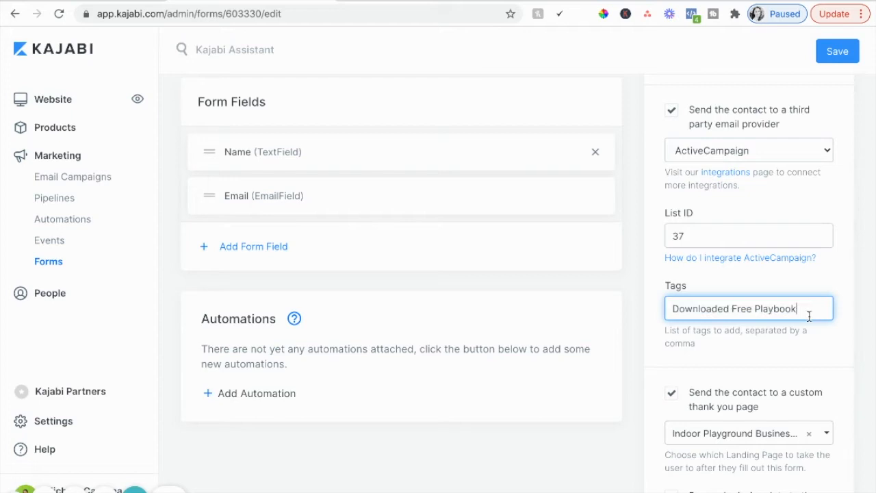
double_click(708, 309)
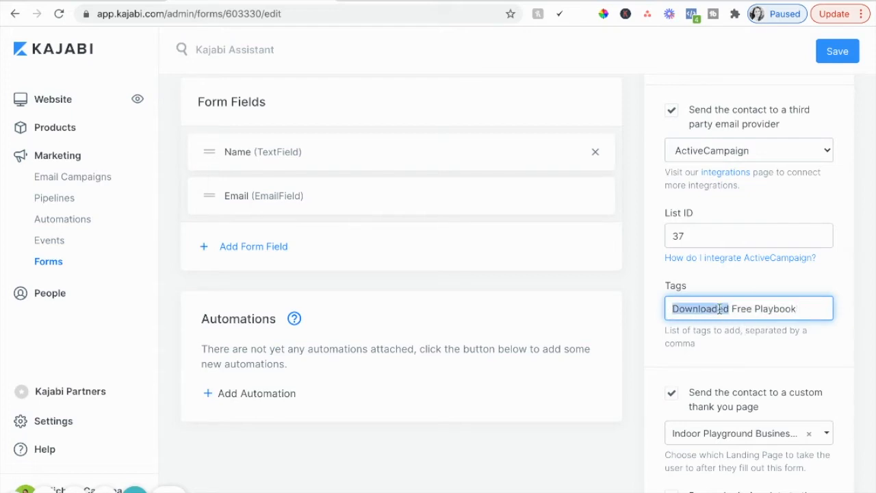
Step: Switch back to ActiveCampaign's tag list and search the tags for "download"
left_click(428, 1)
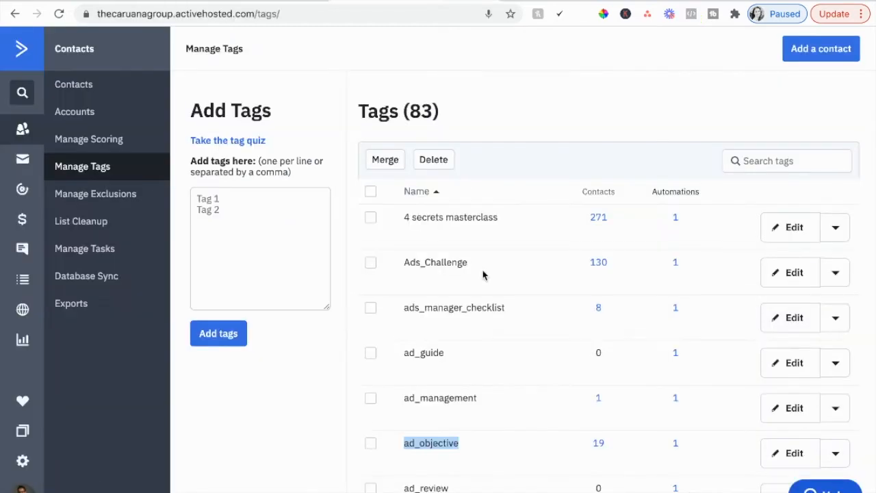
scroll(483, 275, "down", 5)
scroll(480, 277, "up", 1)
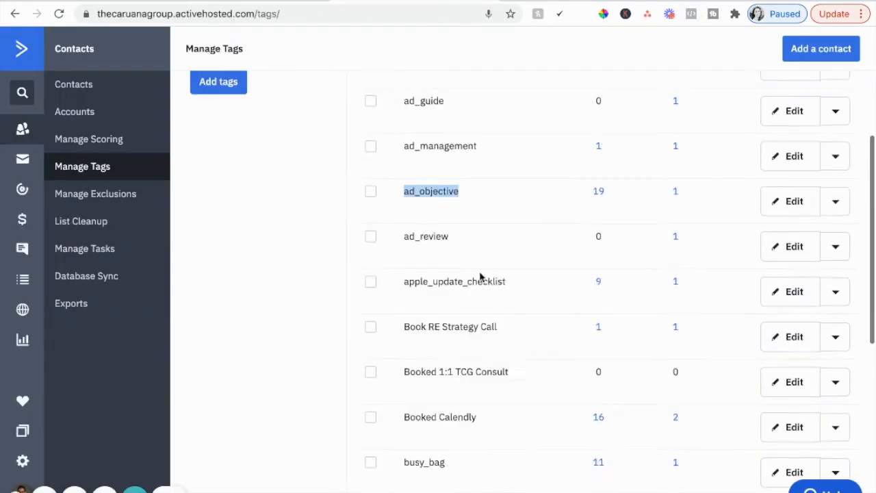
scroll(480, 276, "up", 4)
left_click(772, 165)
type("download")
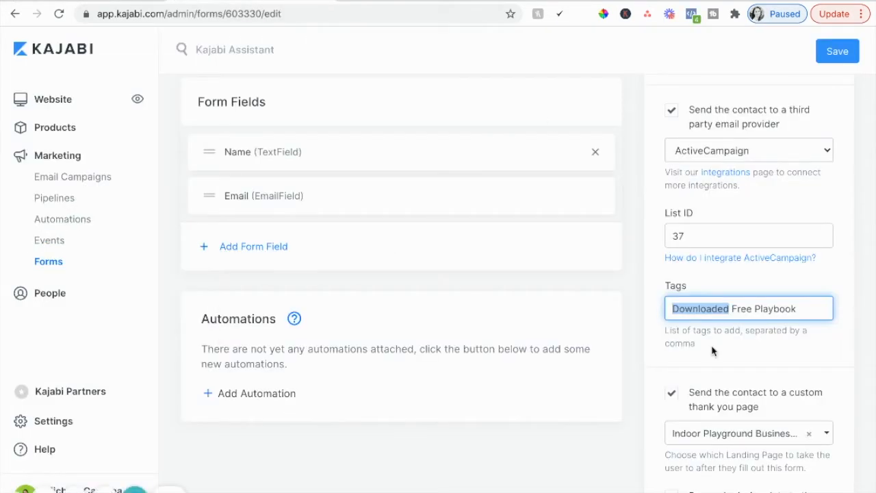
Step: Return to the Business Bundle form in Kajabi and check its tag and custom thank you page settings
scroll(746, 335, "down", 1)
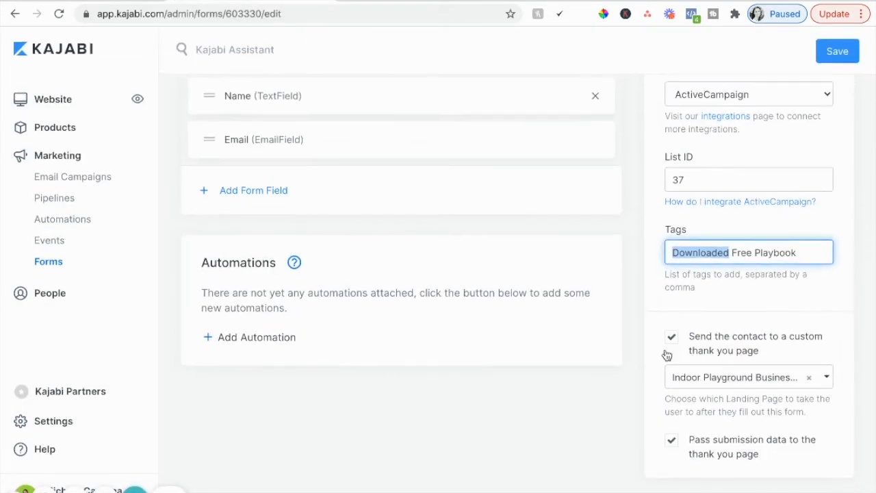
left_click(761, 222)
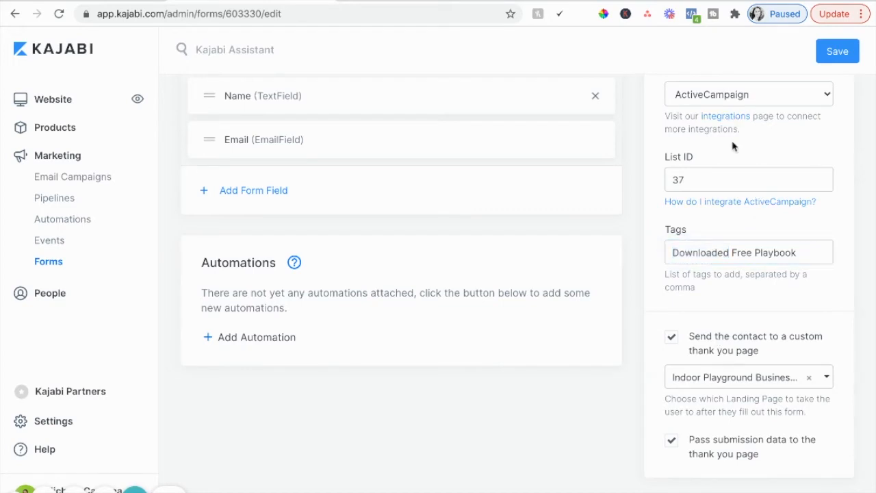
scroll(730, 151, "up", 1)
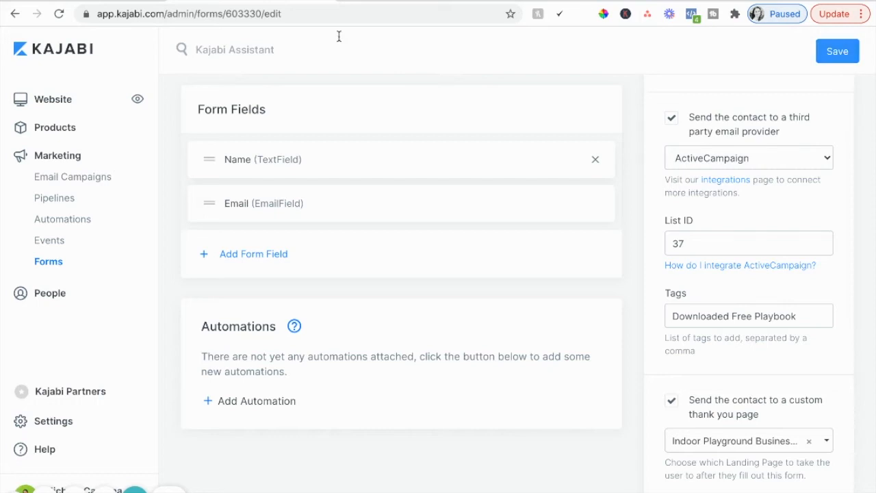
Step: Switch to ActiveCampaign's automations and create a new automation using the Start from Scratch recipe
left_click(411, 1)
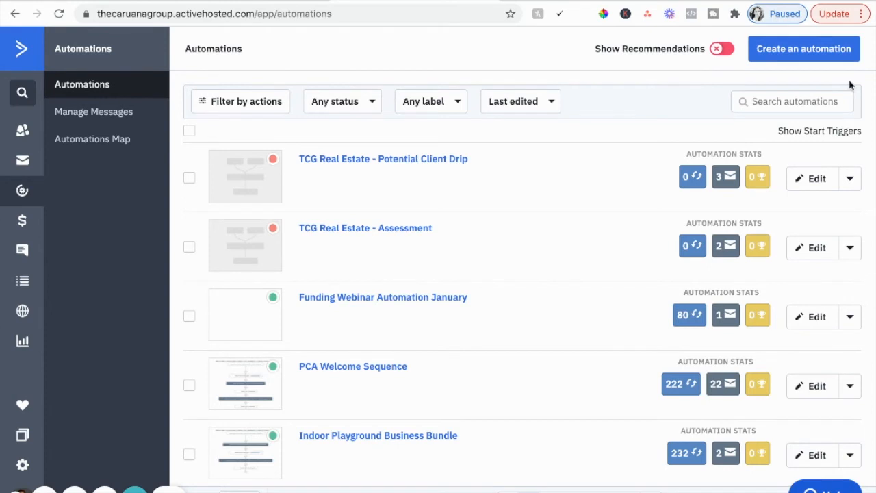
left_click(811, 50)
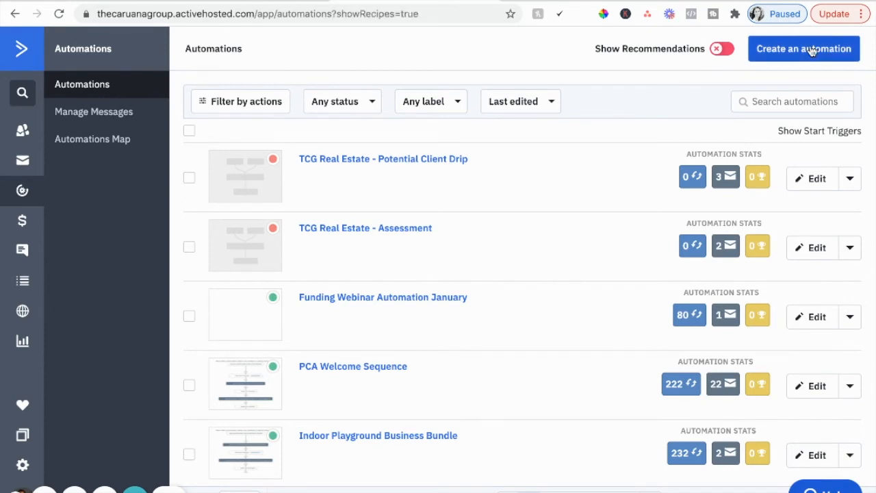
left_click(808, 51)
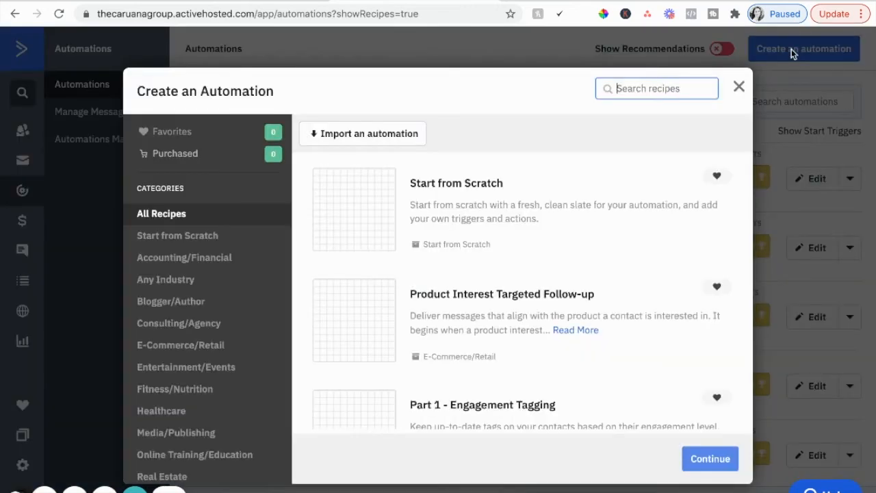
left_click(481, 221)
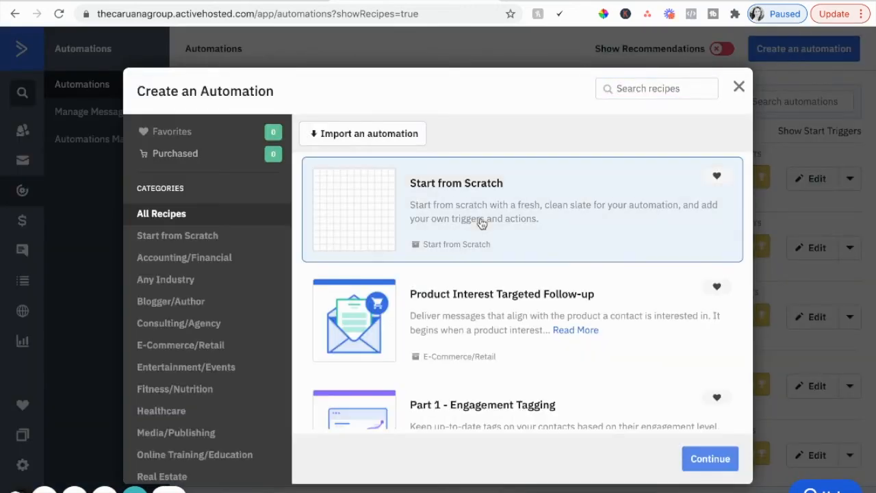
left_click(699, 458)
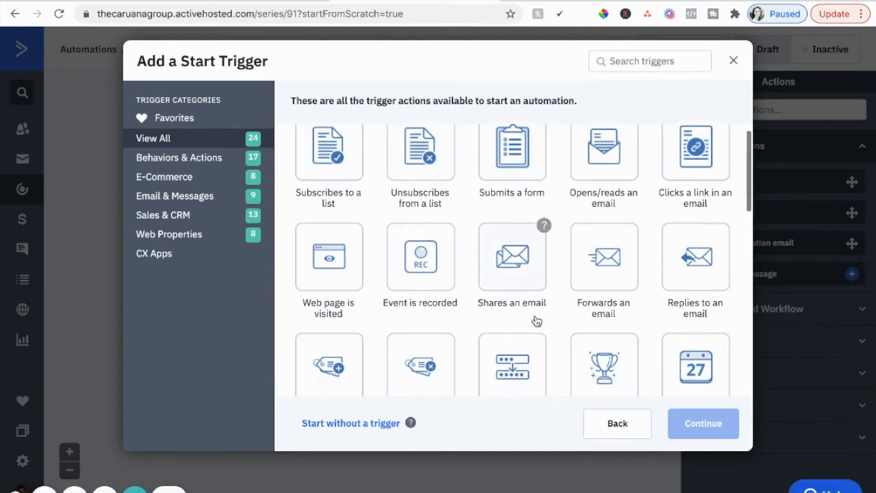
Step: Set the automation's start trigger to Tag is added, using the tag Downloaded Free Playbook and running once
scroll(481, 319, "down", 2)
left_click(349, 319)
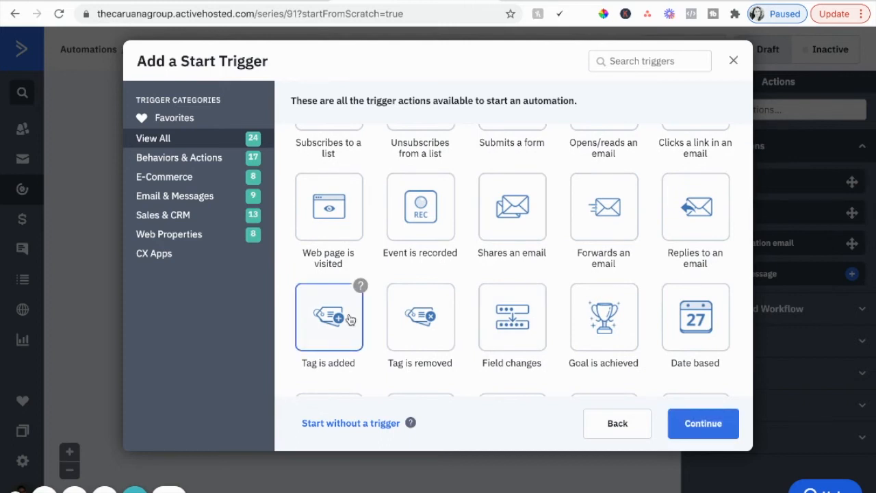
left_click(718, 432)
left_click(260, 132)
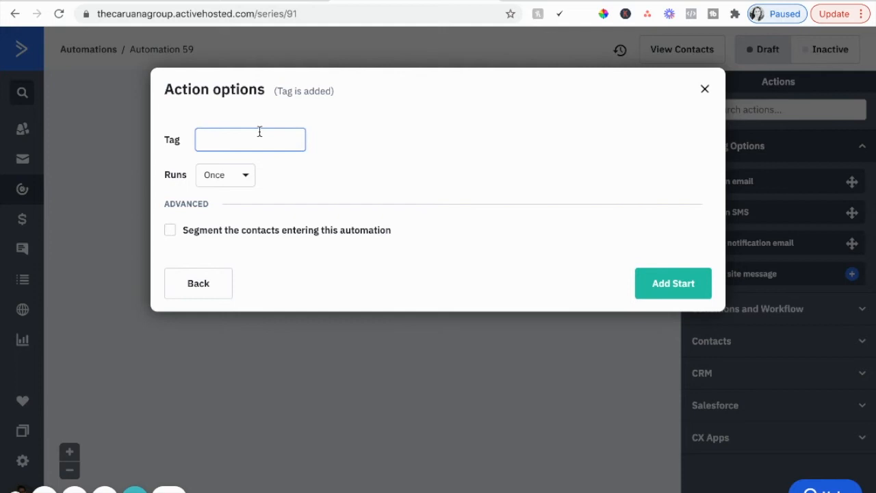
type("downloaded")
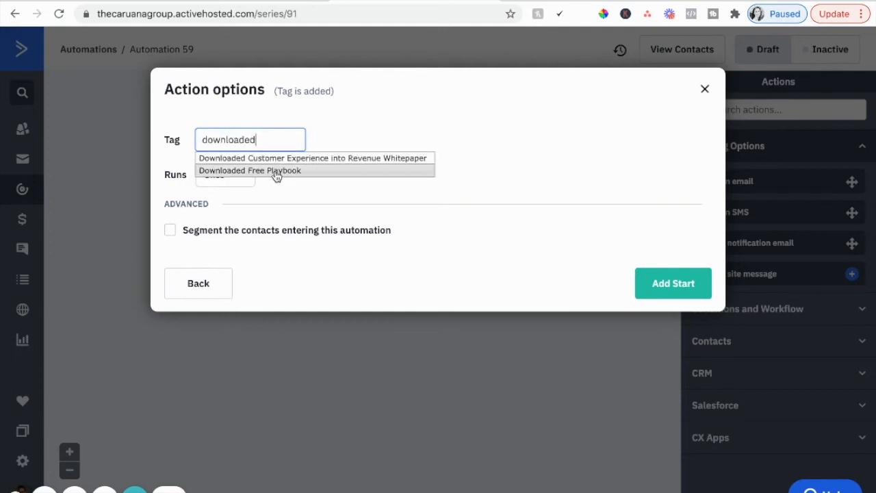
left_click(276, 176)
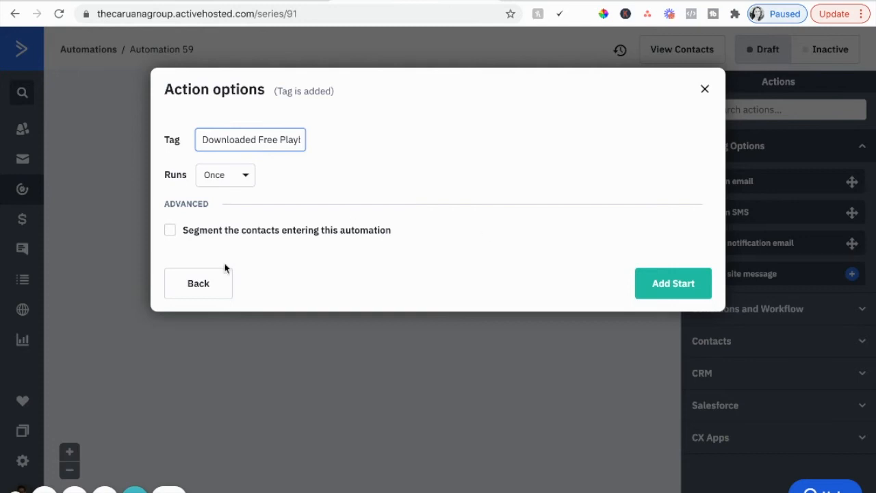
left_click(681, 286)
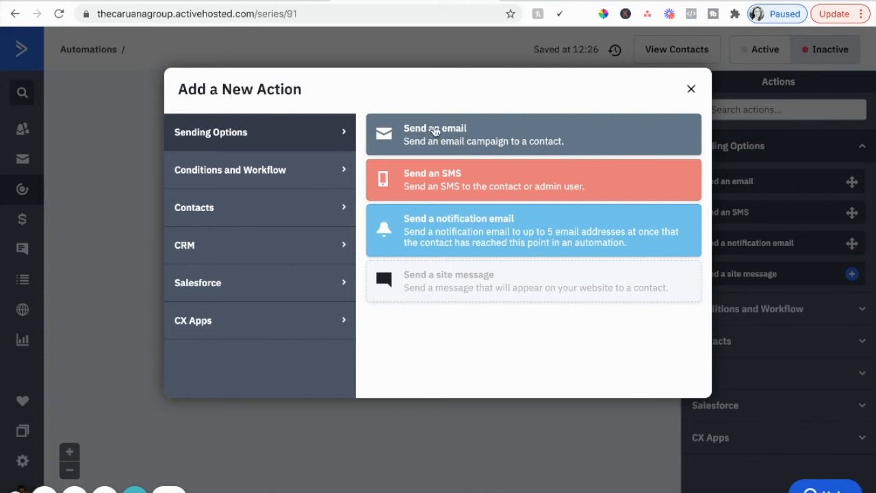
Step: Add a send-email action to the automation and create a new email named WELCOME 1 for it
left_click(434, 127)
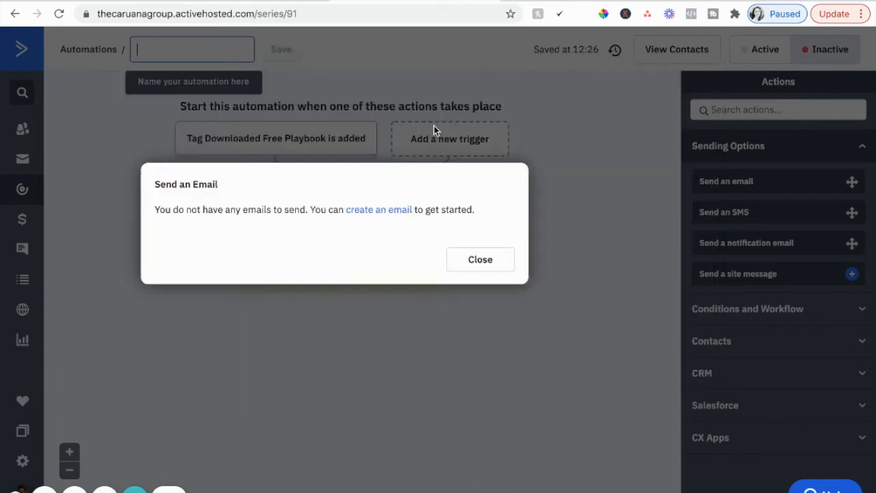
left_click(374, 210)
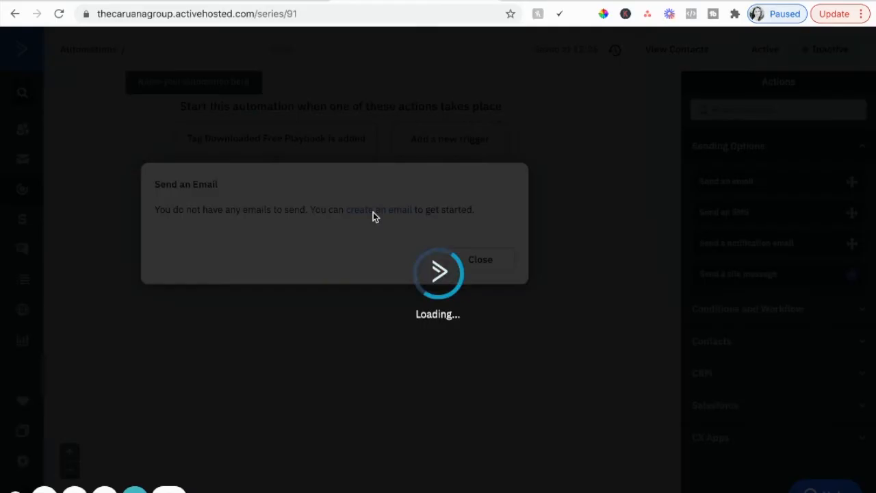
left_click(293, 274)
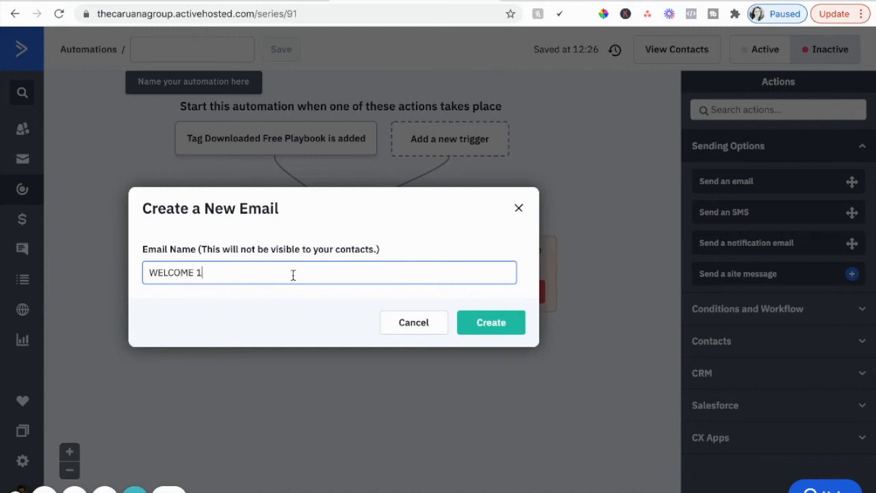
left_click(510, 320)
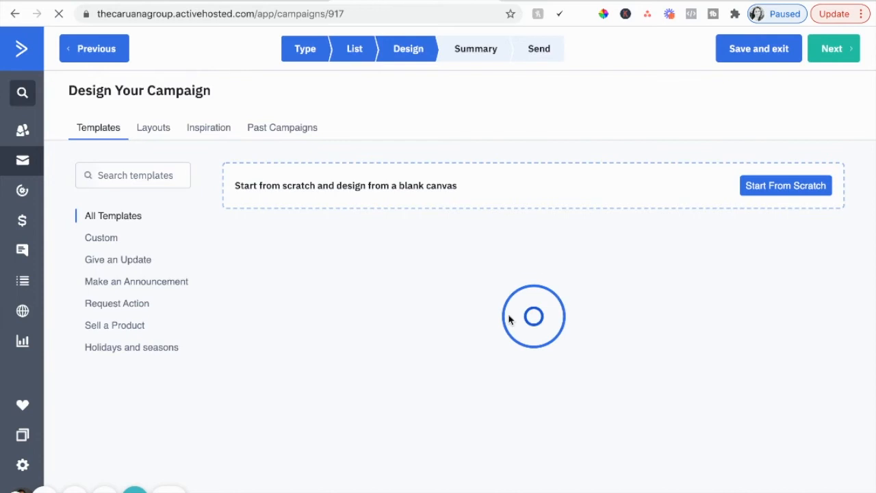
Step: Base the email on the past campaign "fb ad mistakes", replacing the sender name with the owner's first name and setting the subject to TEST
left_click(291, 130)
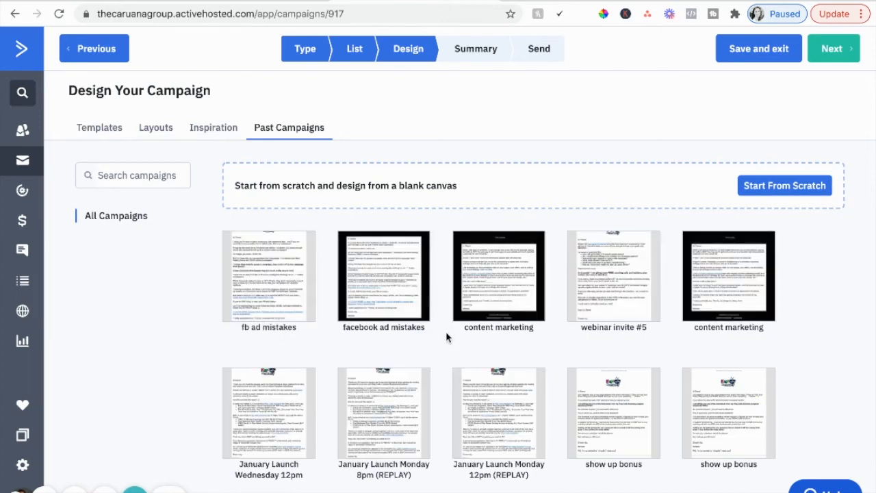
left_click(266, 265)
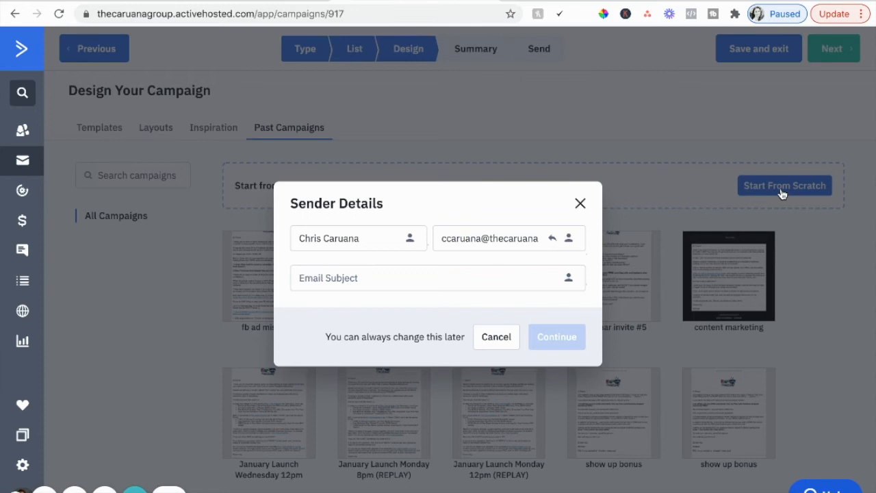
triple_click(367, 237)
type("Michdle")
key("BackSpace")
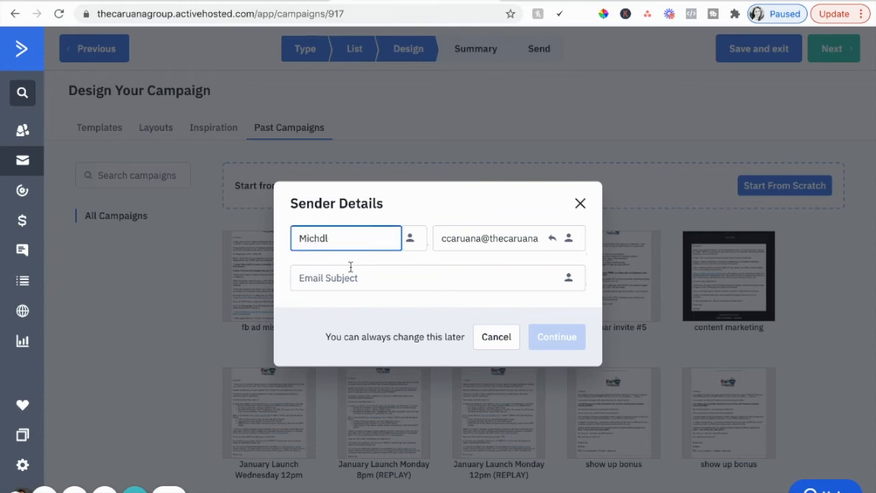
left_click(379, 275)
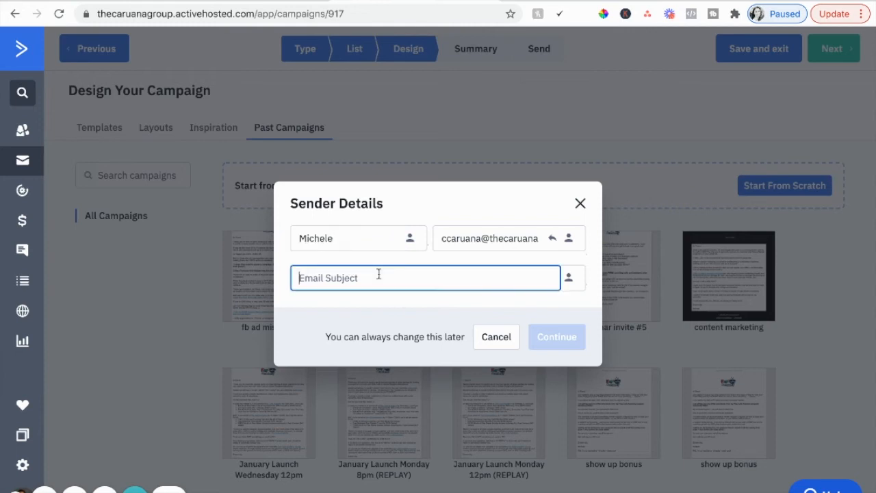
type("TEST")
left_click(554, 338)
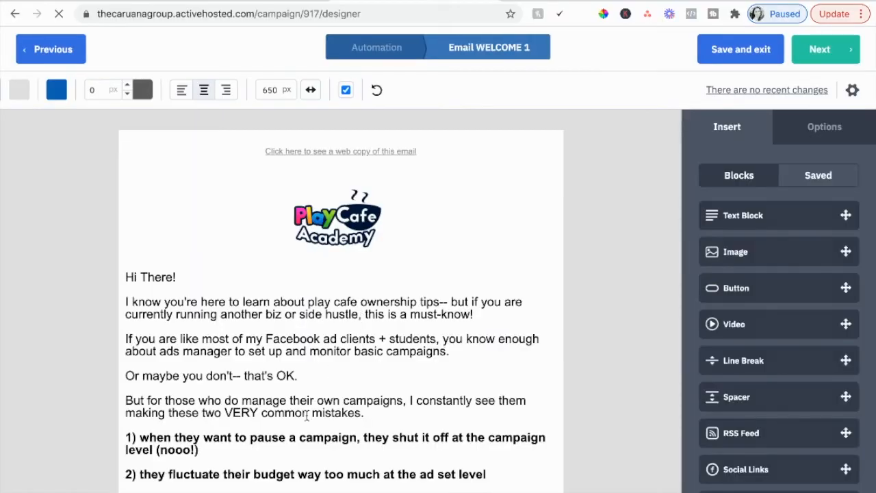
Step: Review the email's body text from logo to signature and continue to the campaign summary
scroll(307, 416, "down", 1)
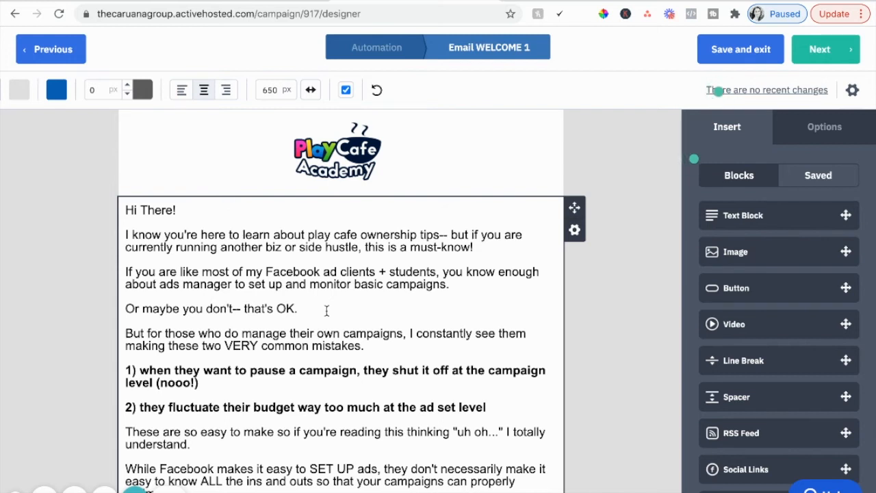
scroll(326, 311, "down", 5)
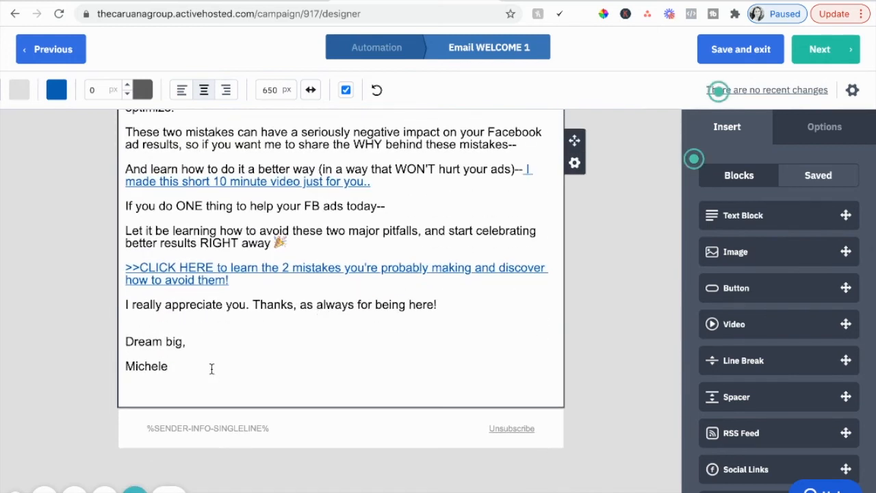
scroll(219, 308, "up", 4)
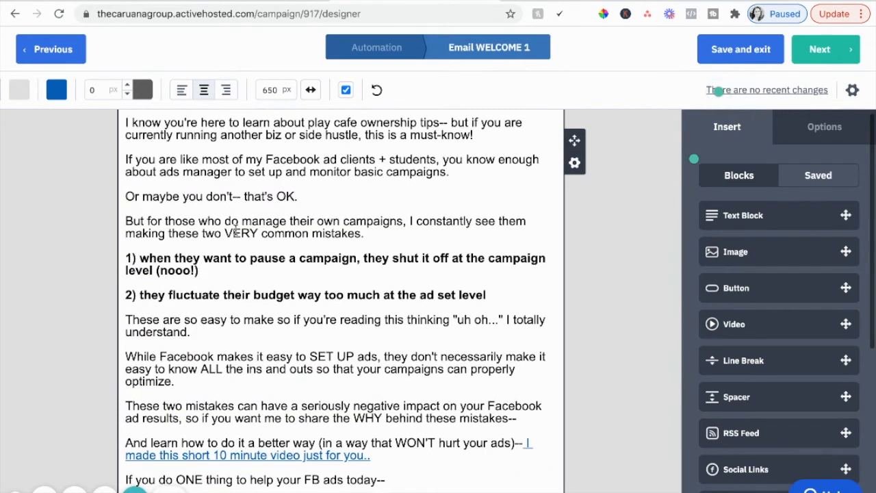
scroll(235, 231, "up", 3)
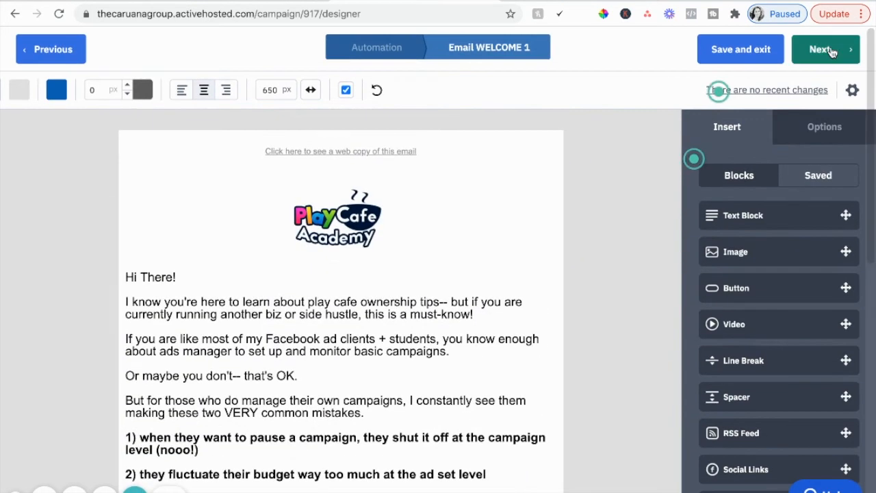
left_click(840, 55)
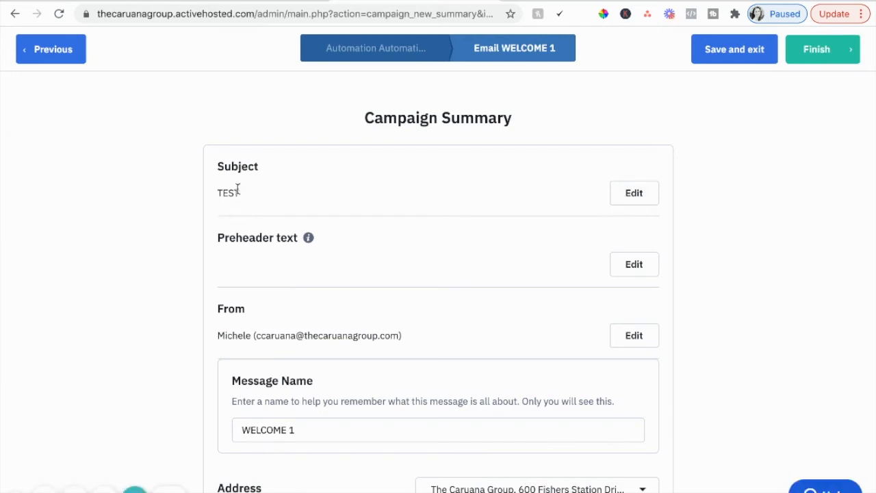
Step: Check the campaign summary's sender, tracking and test options, finish the email, and save WELCOME 1 as the email to send
scroll(295, 280, "down", 1)
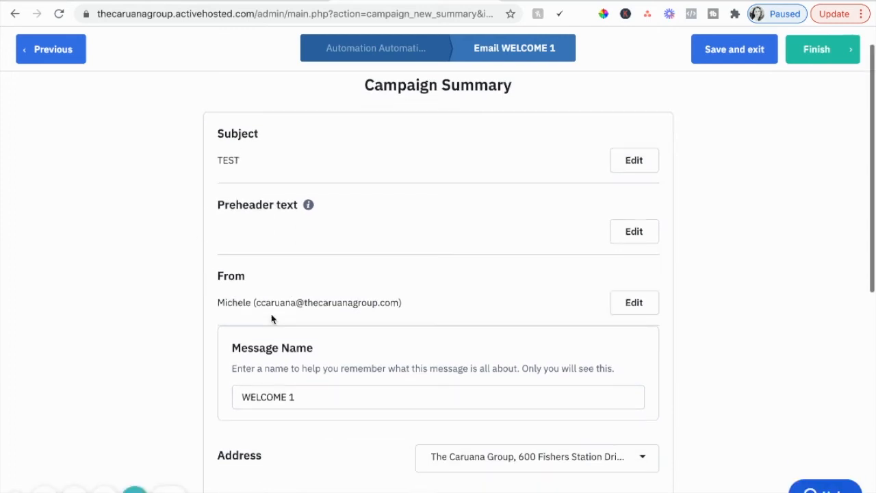
scroll(282, 390, "down", 5)
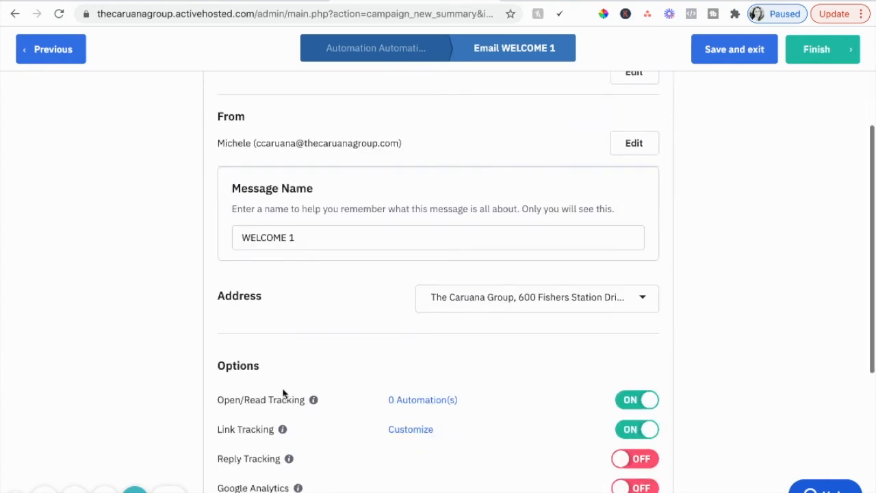
scroll(286, 392, "down", 1)
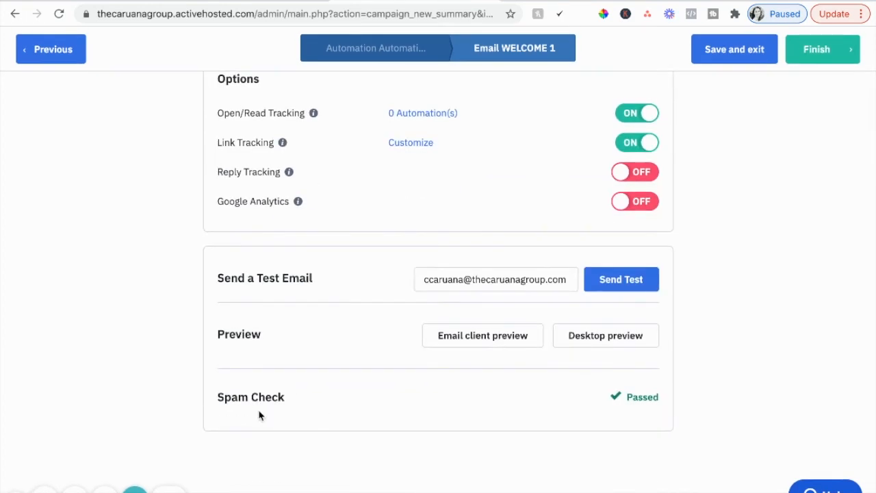
scroll(670, 389, "up", 1)
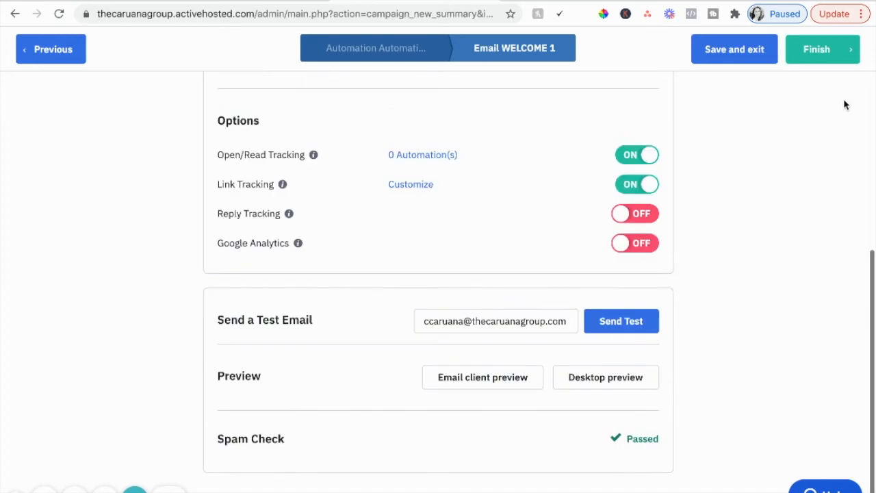
left_click(846, 50)
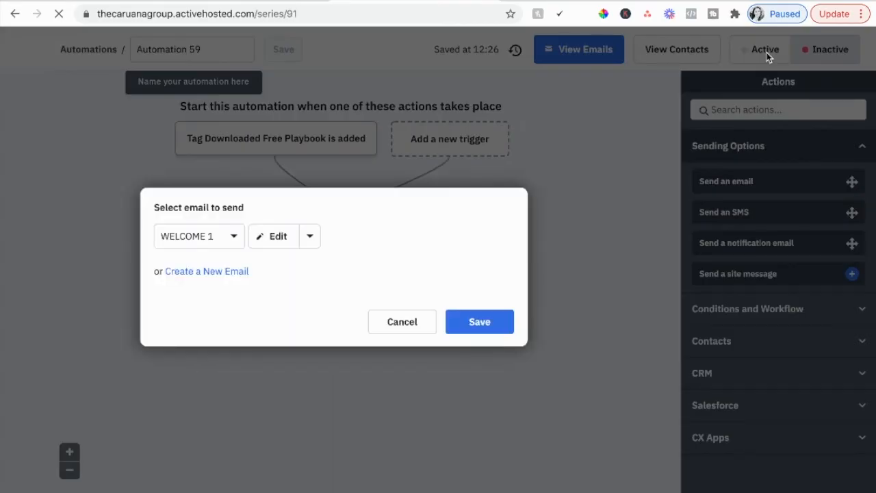
left_click(482, 326)
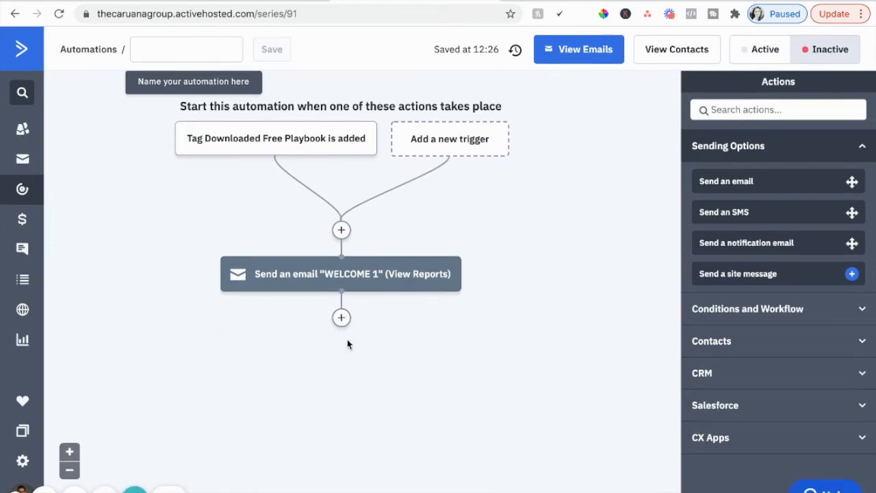
Step: Add a wait action of 1 day below the WELCOME 1 email
left_click(341, 319)
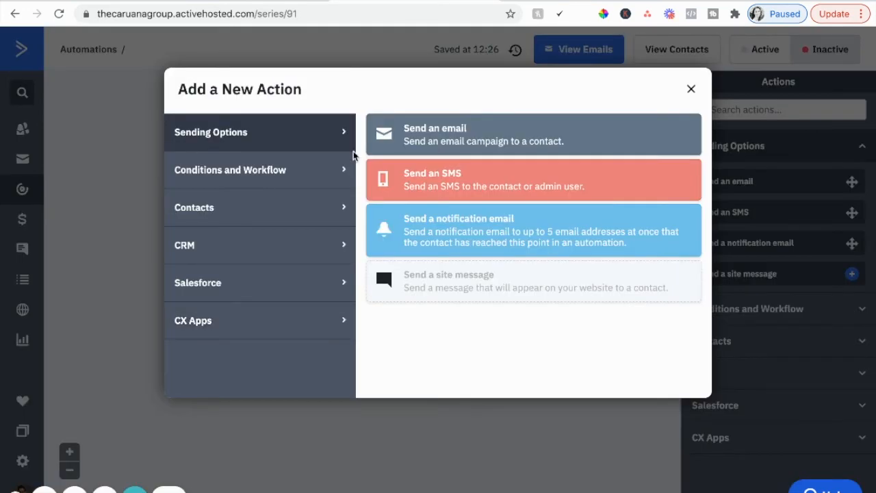
left_click(241, 171)
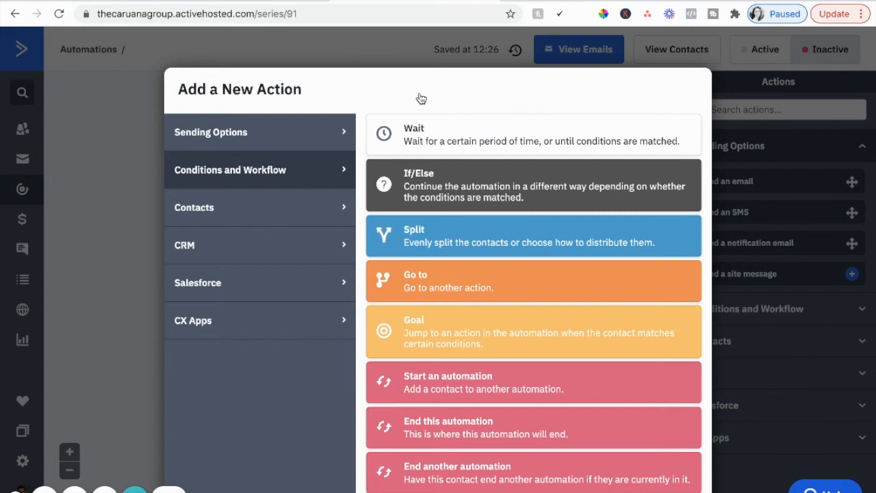
left_click(142, 133)
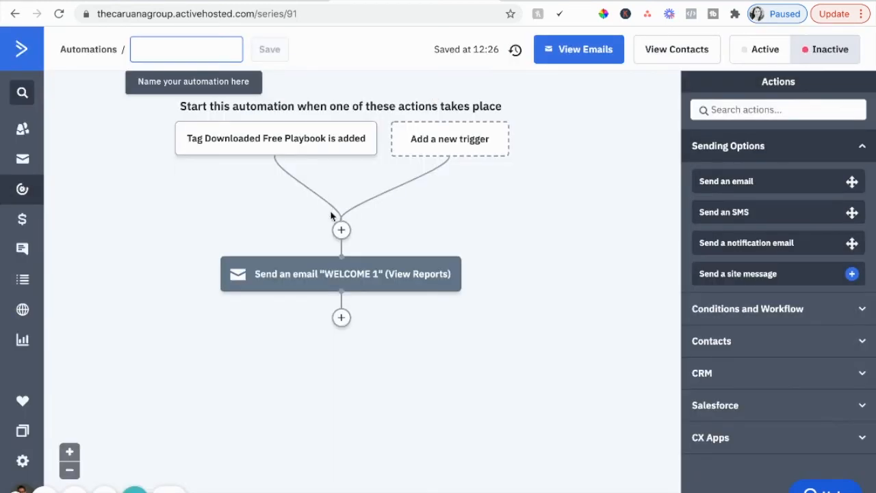
mouse_move(301, 280)
left_click(341, 318)
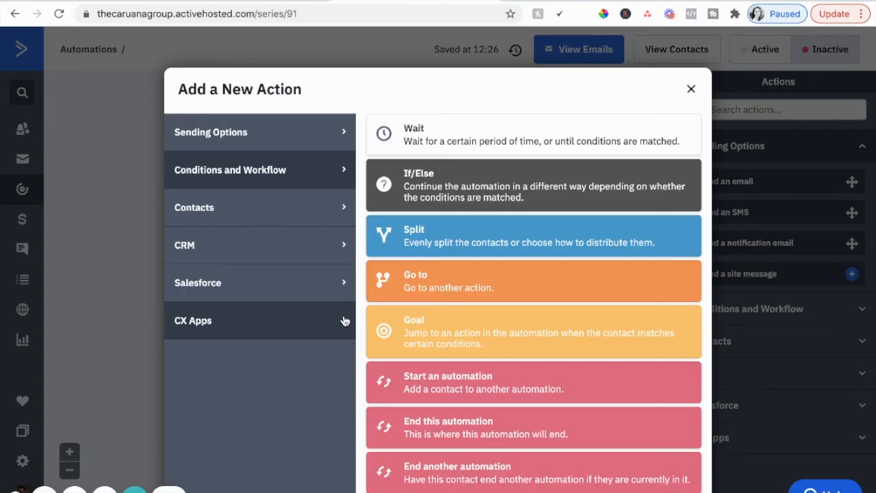
left_click(486, 138)
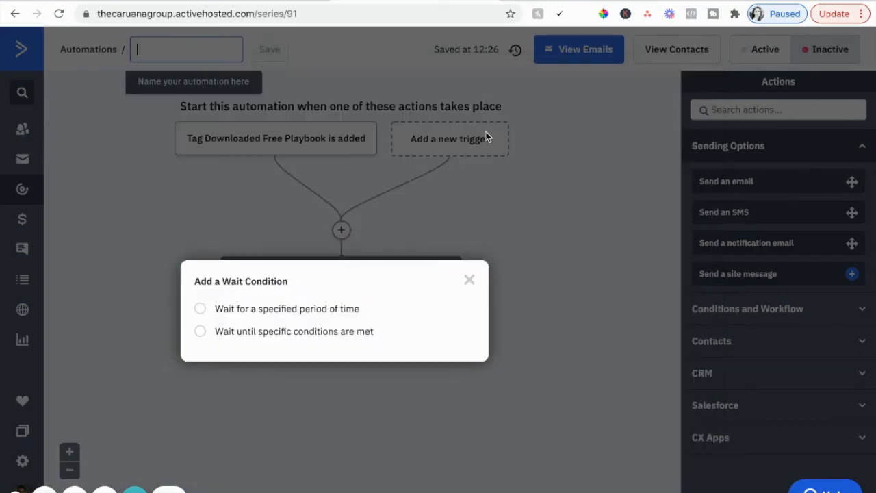
left_click(243, 311)
left_click(309, 322)
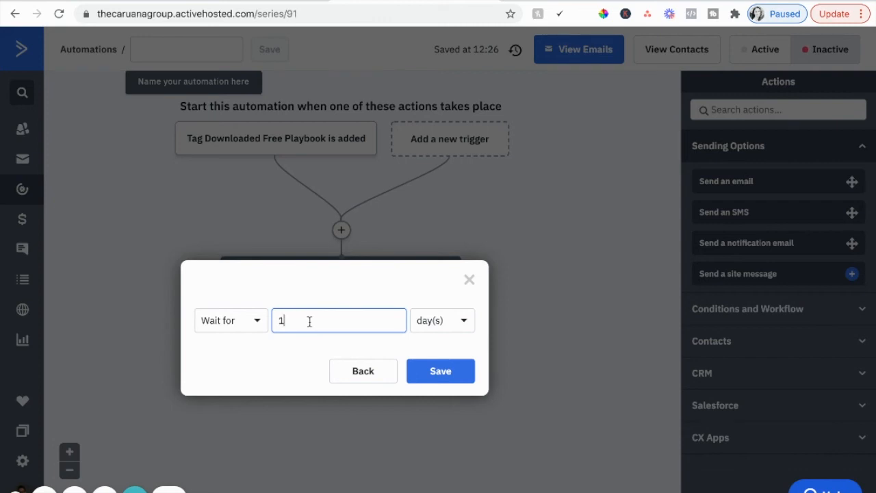
left_click(445, 368)
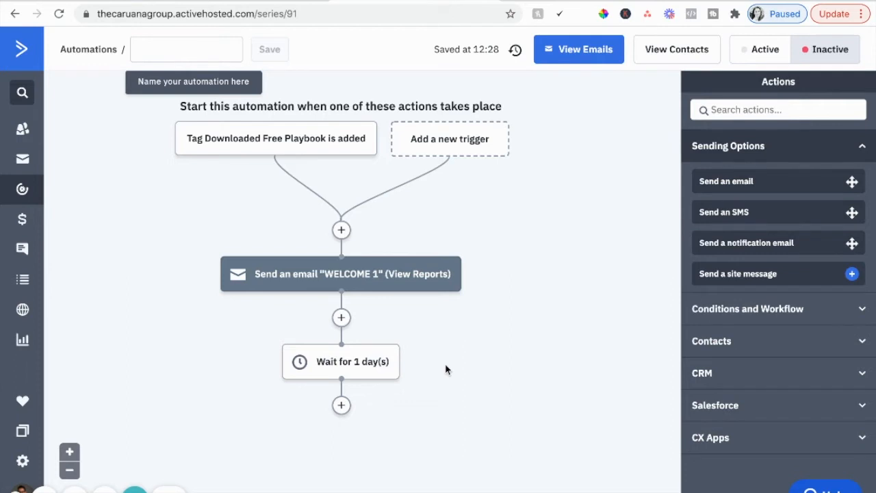
Step: Add a send-email action directly below the 1-day wait in the automation
scroll(411, 354, "down", 1)
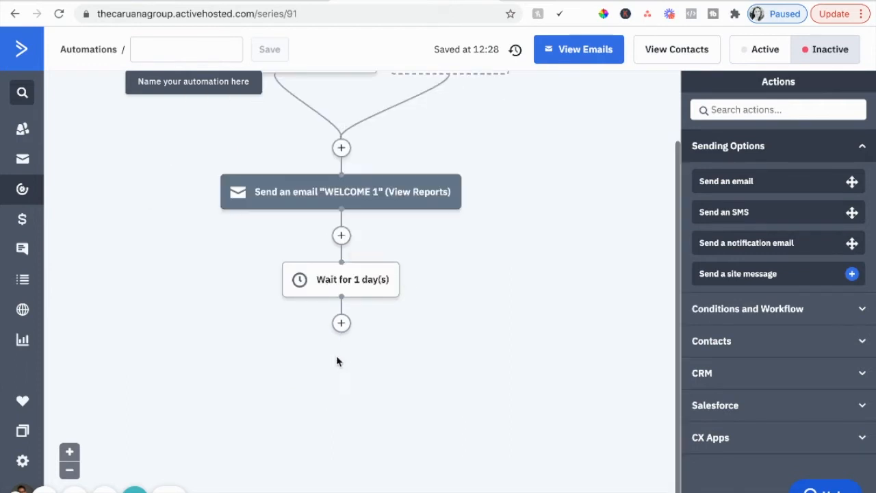
left_click(341, 324)
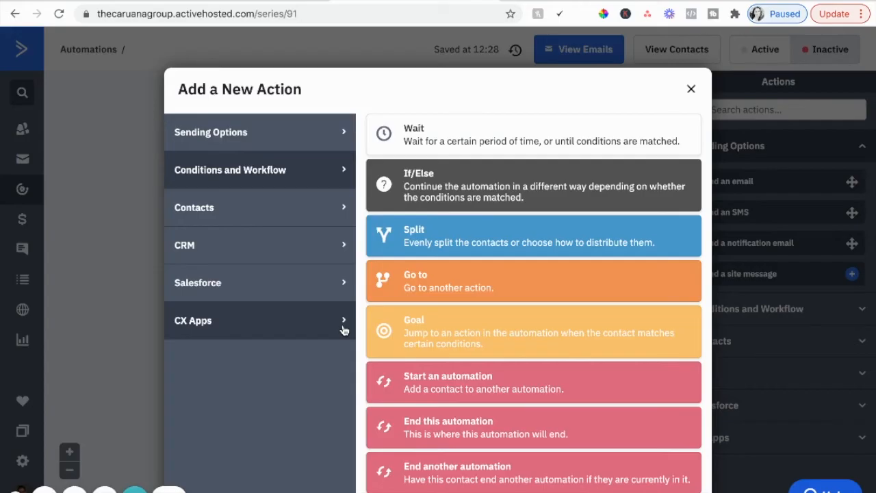
left_click(236, 141)
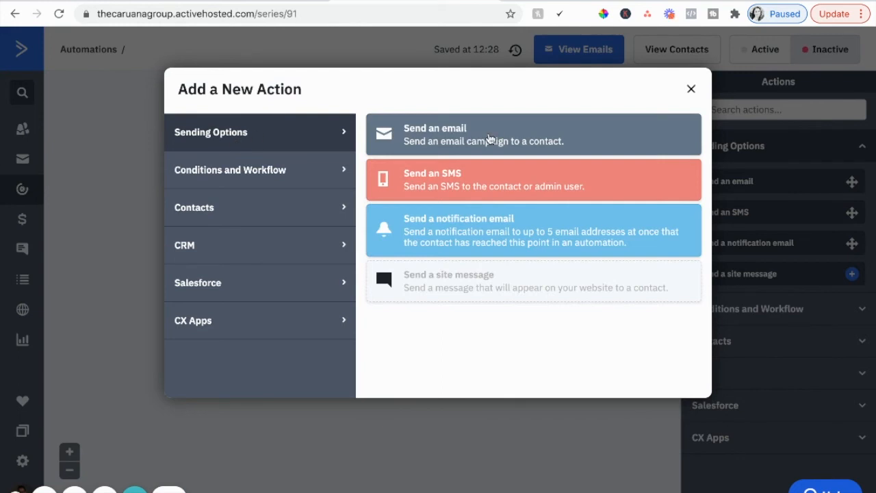
left_click(490, 140)
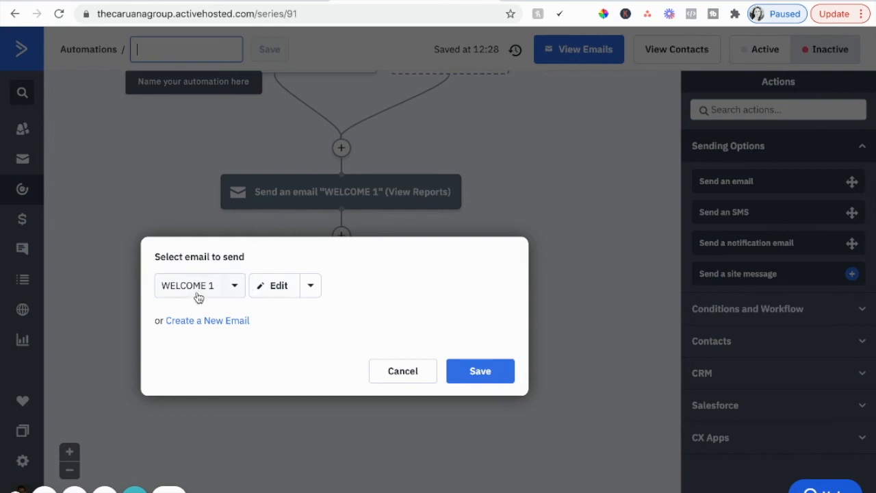
Step: Create a new email named WELCOME 2 for this action and save it as a draft without designing it
left_click(208, 322)
left_click(218, 363)
type("WEC")
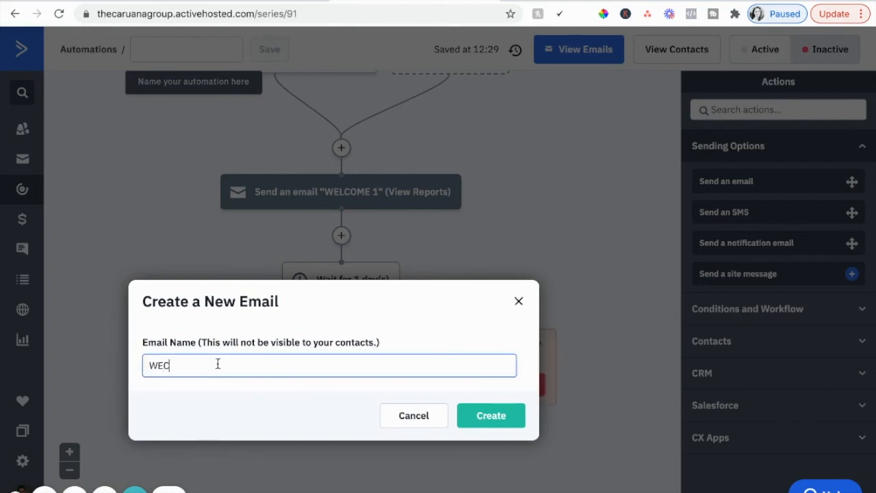
key("BackSpace")
type("LCOME 2")
left_click(502, 416)
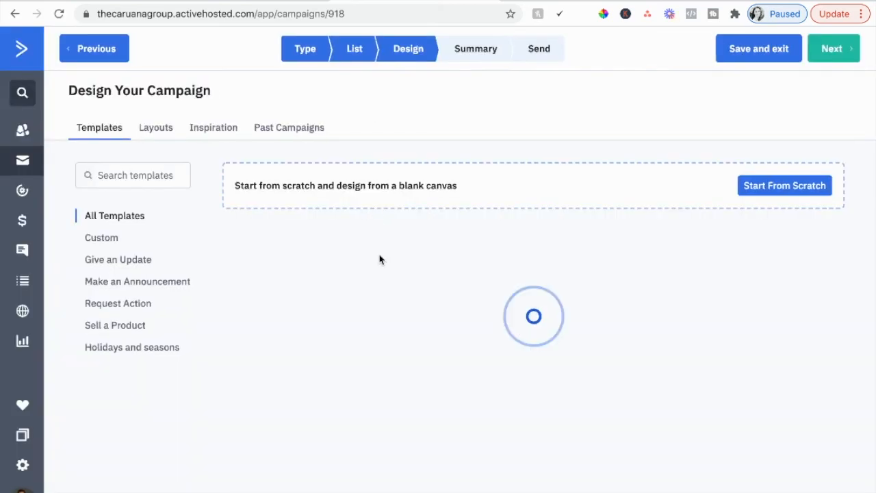
left_click(751, 53)
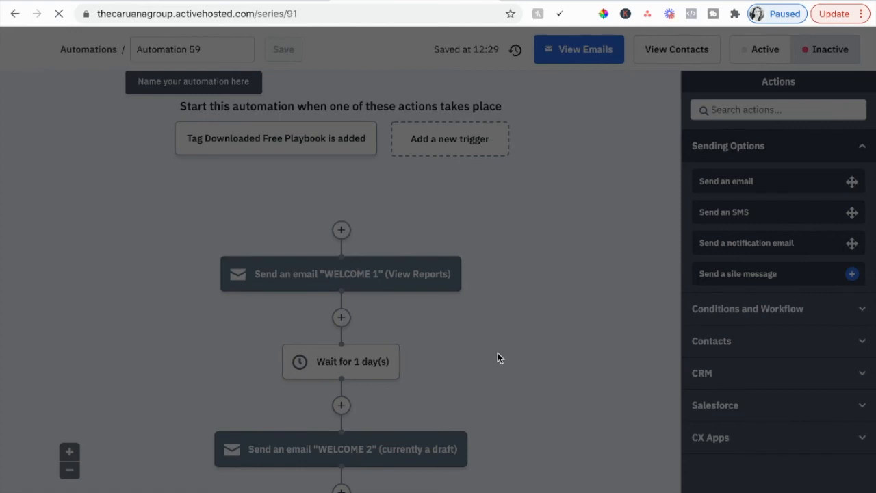
left_click(475, 472)
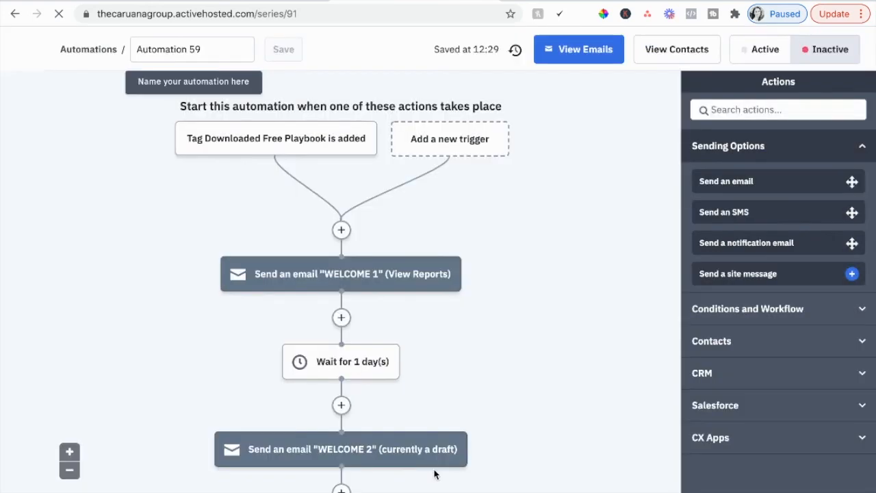
Step: Examine the conditions and workflow actions available after the WELCOME 2 email, and close the choices without adding one
scroll(410, 370, "down", 3)
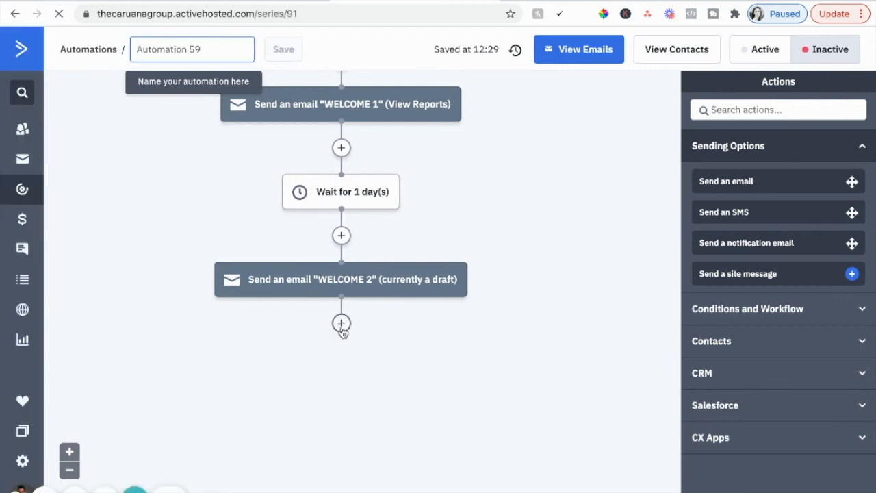
left_click(341, 324)
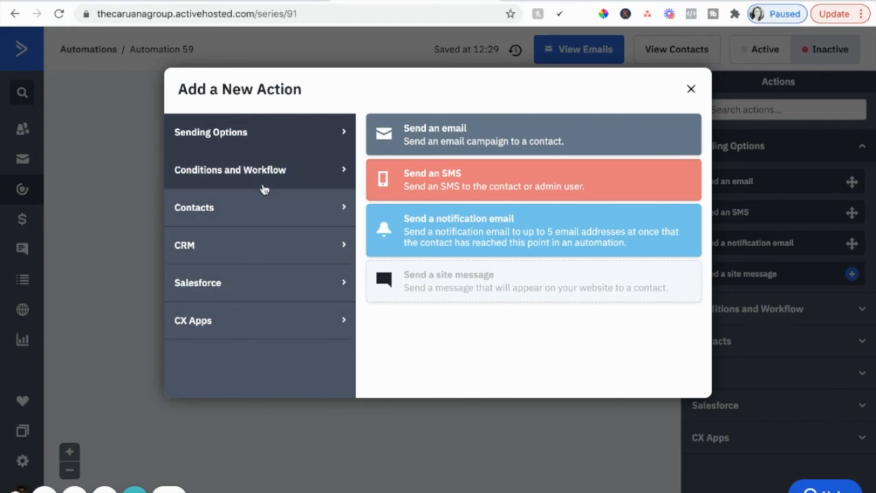
left_click(264, 186)
scroll(503, 264, "down", 1)
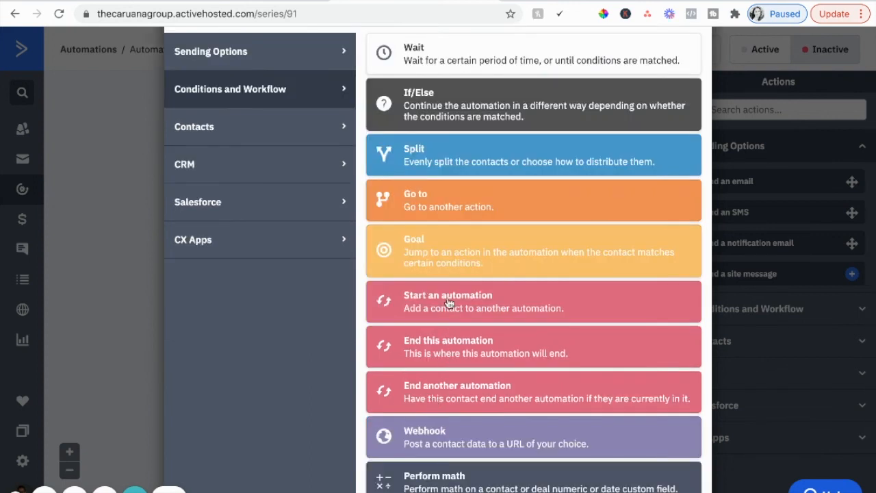
left_click(120, 338)
scroll(230, 146, "up", 1)
mouse_move(265, 334)
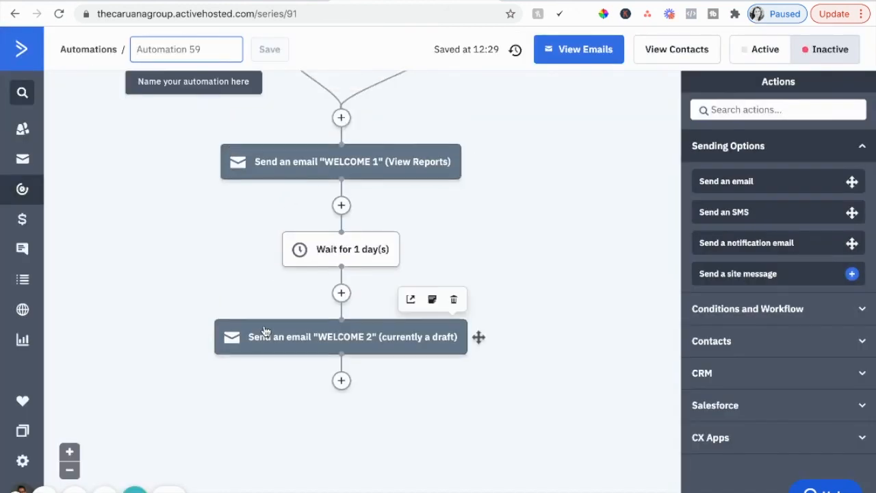
scroll(277, 337, "down", 1)
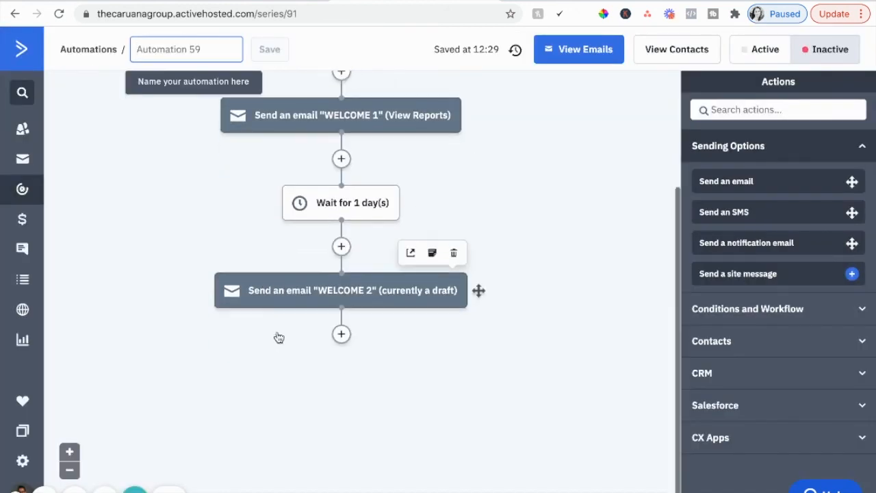
left_click(342, 334)
scroll(432, 335, "down", 2)
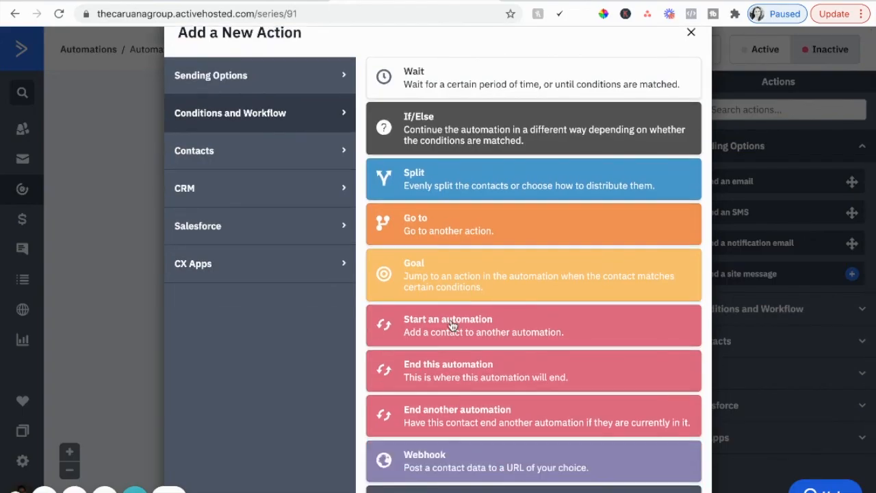
left_click(440, 331)
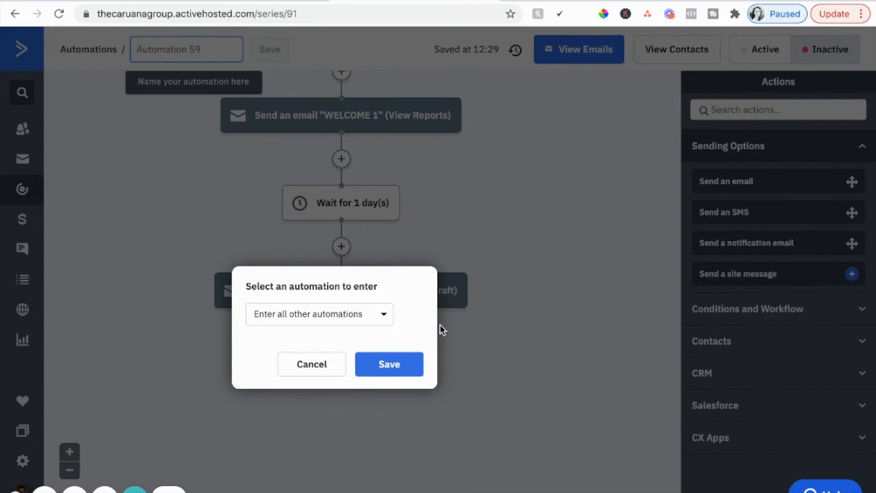
left_click(313, 366)
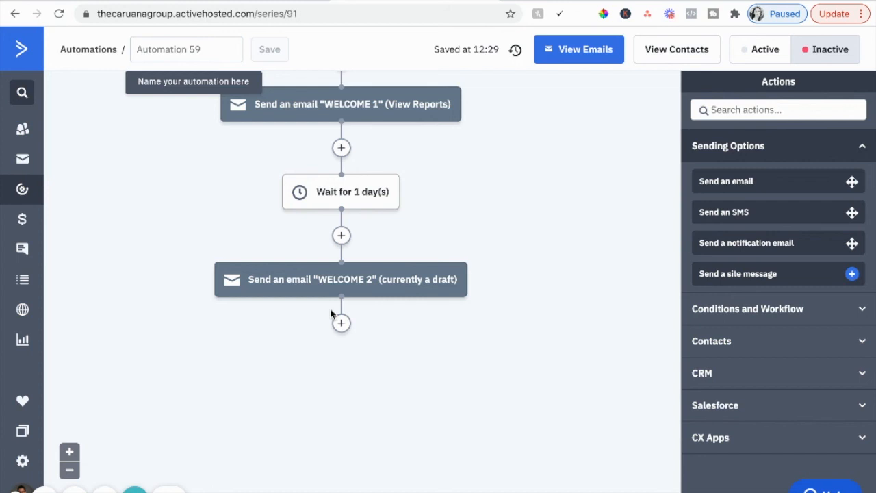
scroll(331, 314, "up", 3)
scroll(326, 386, "down", 3)
scroll(326, 387, "up", 3)
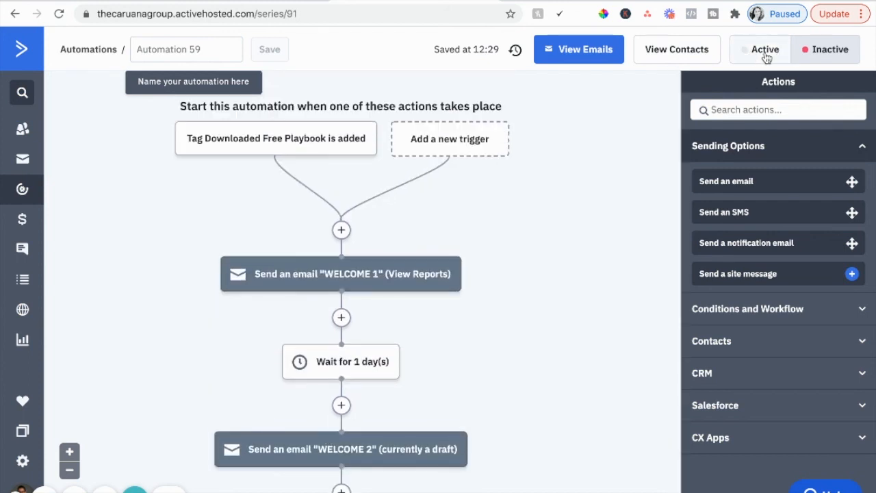
scroll(553, 268, "down", 2)
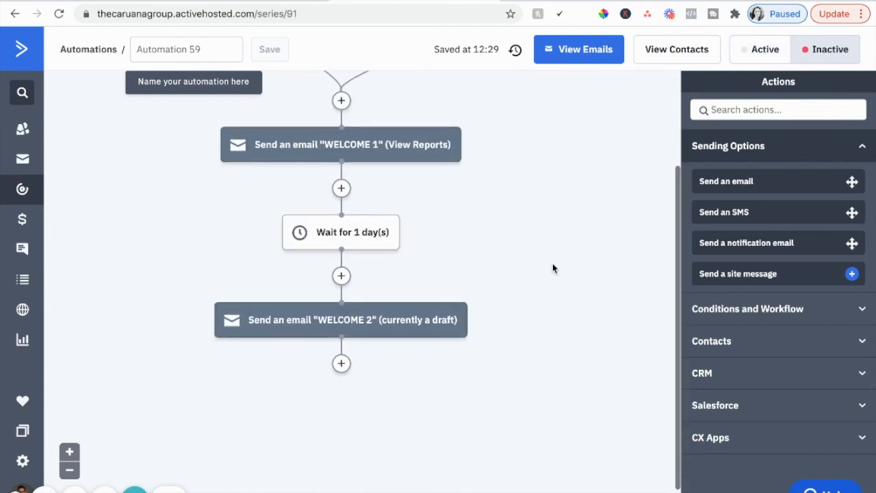
Step: Name the automation TEST, save the name, and return to the automation from the Kajabi form editor
left_click(172, 49)
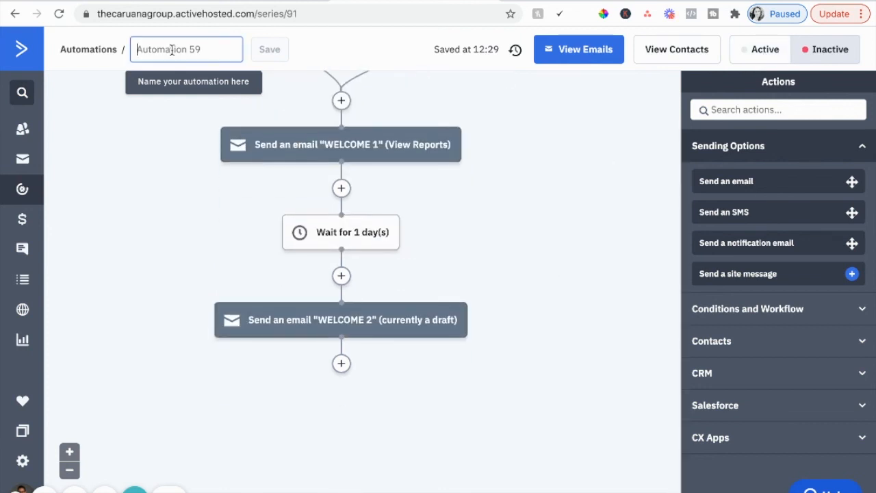
type("TE")
key("BackSpace")
key("BackSpace")
type("TEST")
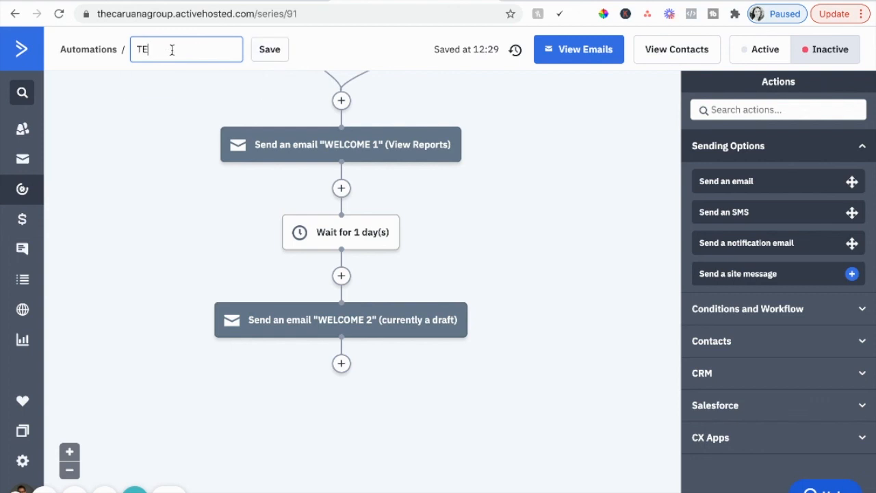
left_click(274, 48)
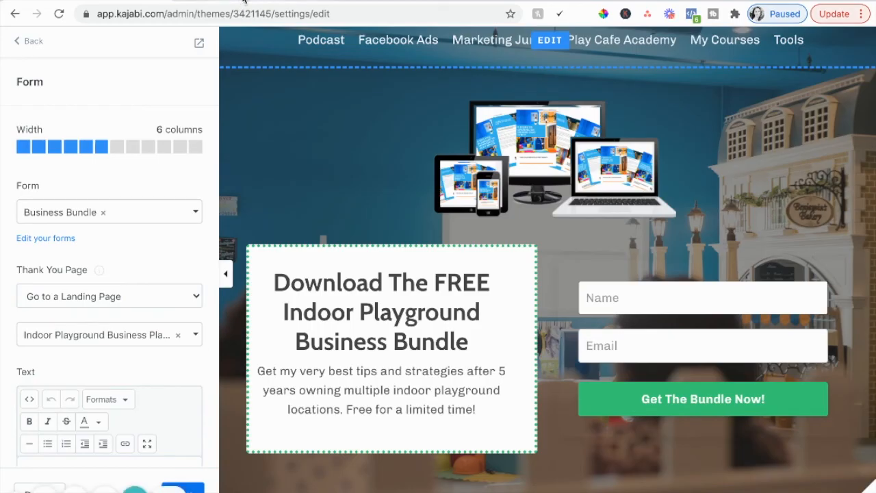
left_click(396, 1)
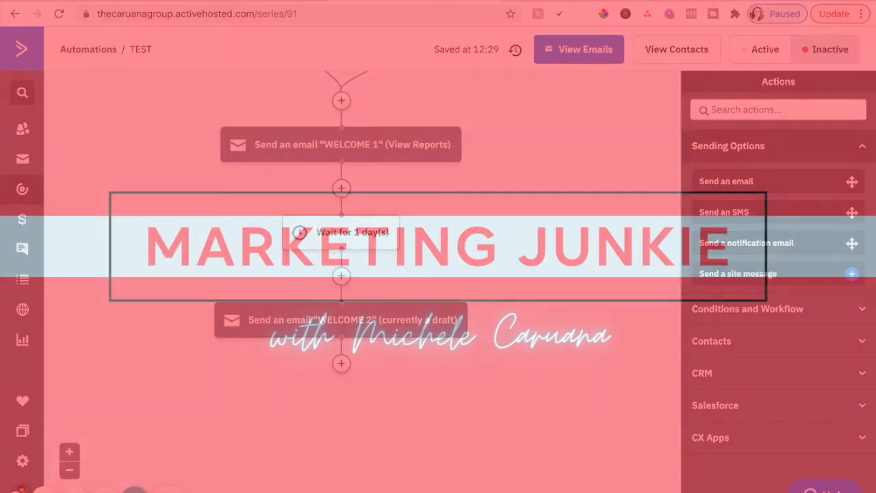